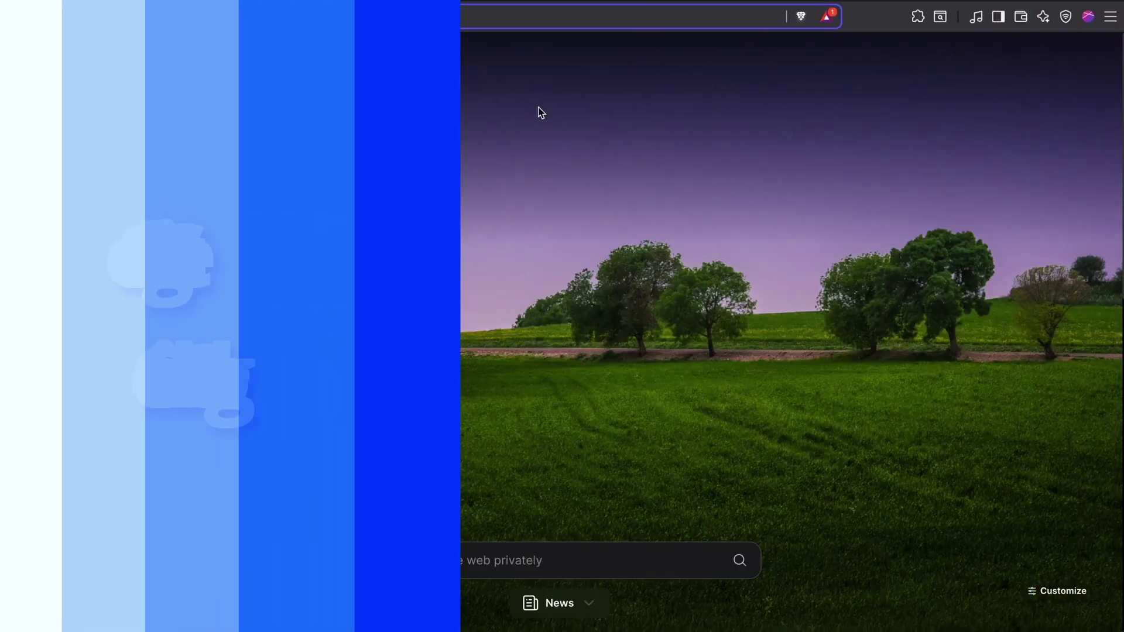
# Load aistudio.google.com/welcome to open the Google AI Studio welcome page
pyautogui.write('https://aistudio.google.com/welcome')
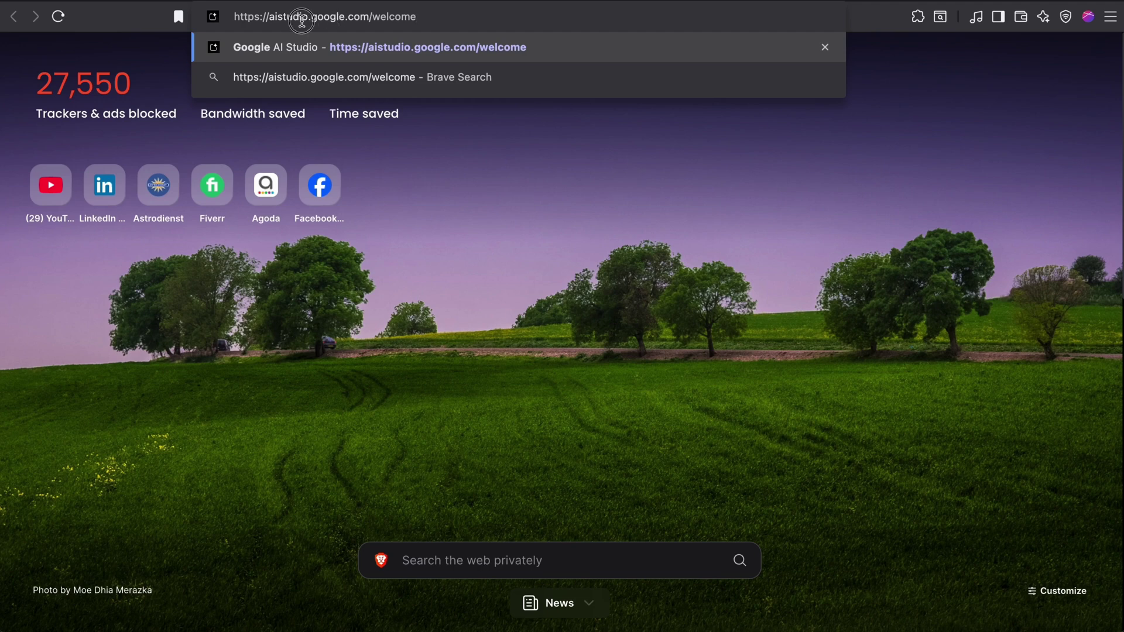
pyautogui.moveTo(303, 16); pyautogui.dragTo(392, 21)
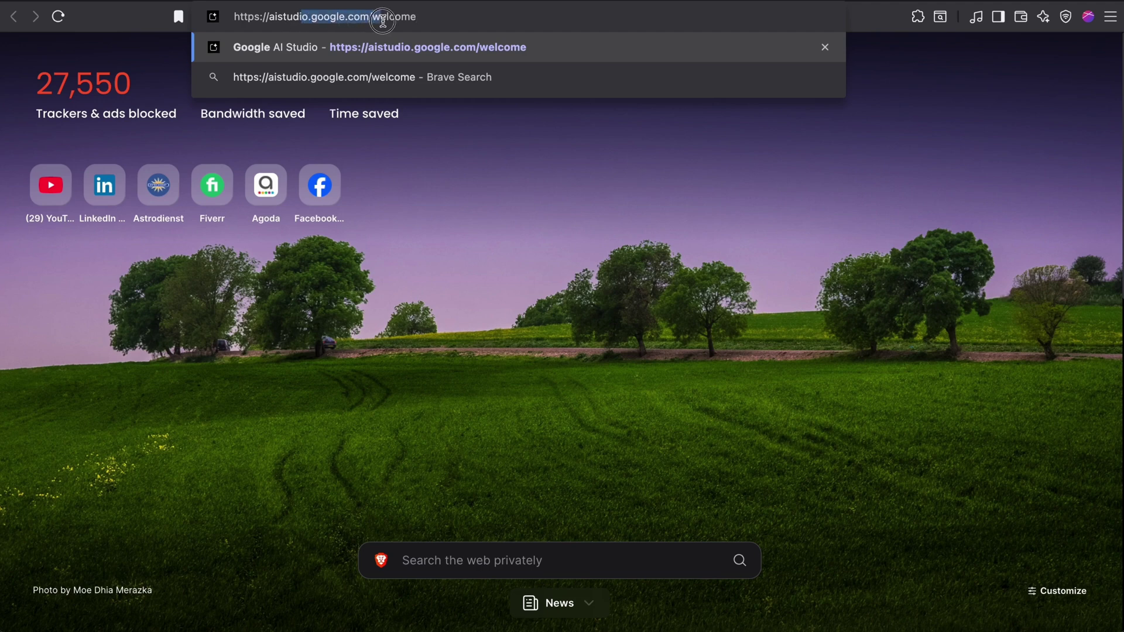
pyautogui.click(523, 53)
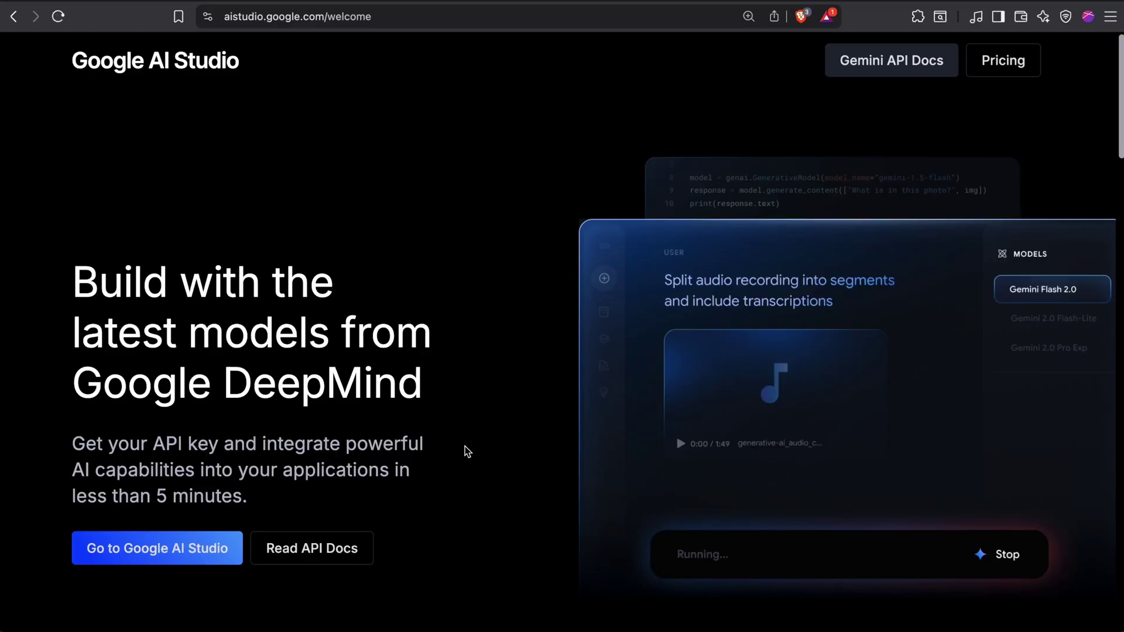
pyautogui.scroll(-2, 465, 447)
pyautogui.scroll(-1, 465, 446)
pyautogui.scroll(-1, 464, 446)
pyautogui.scroll(-3, 465, 447)
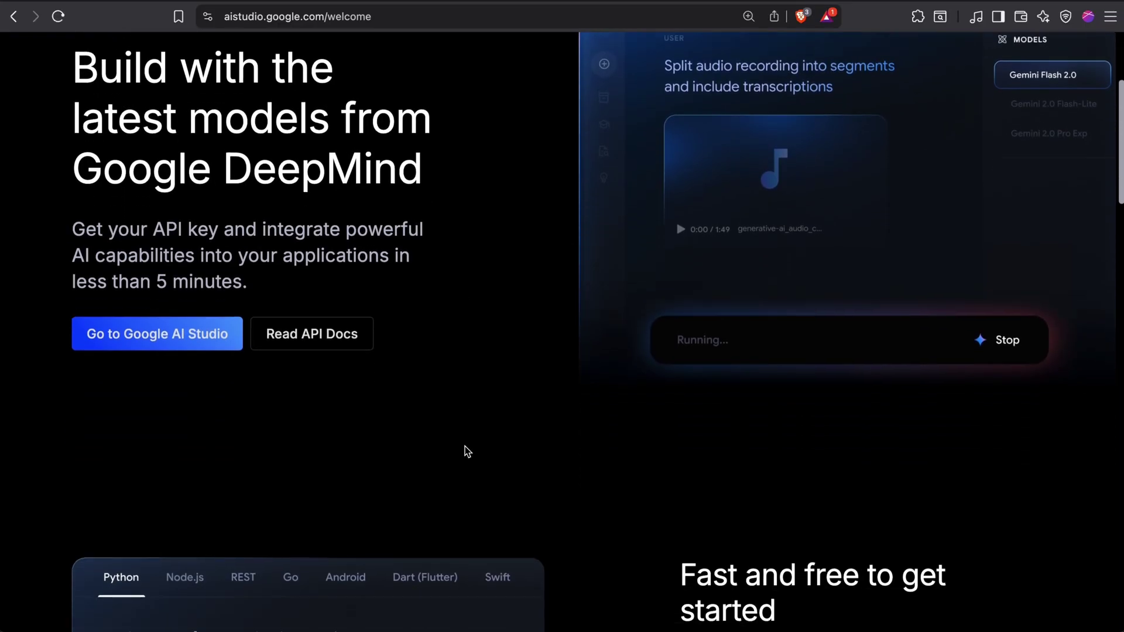
pyautogui.scroll(-3, 465, 446)
pyautogui.scroll(-1, 464, 446)
pyautogui.scroll(-1, 464, 446)
pyautogui.scroll(-2, 465, 446)
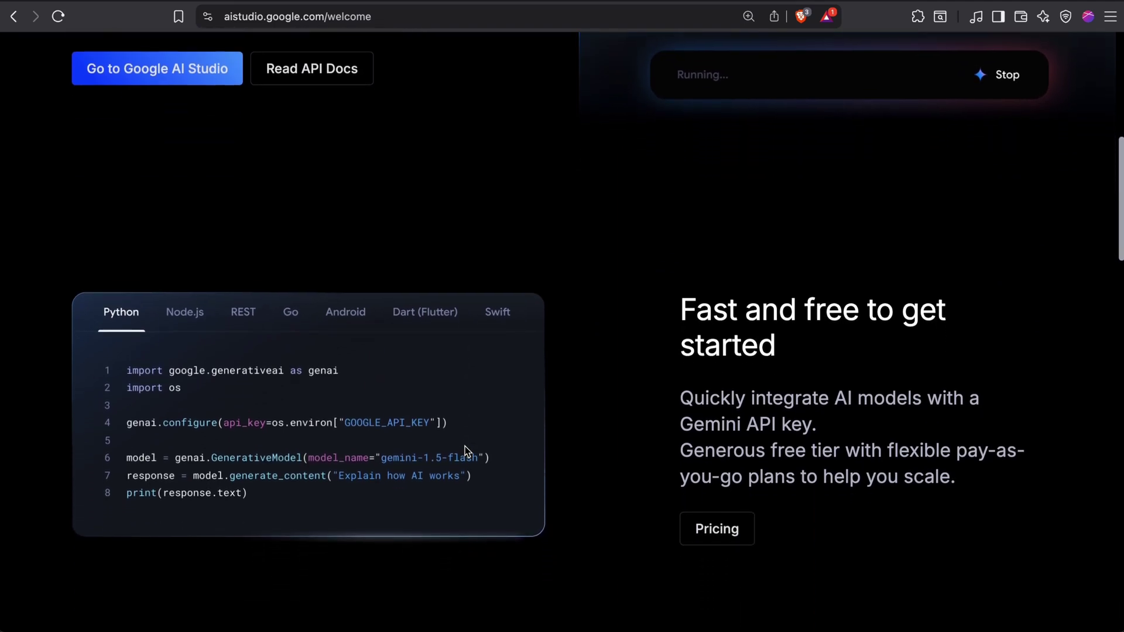
pyautogui.scroll(-2, 464, 446)
pyautogui.scroll(-3, 465, 446)
pyautogui.scroll(-1, 464, 446)
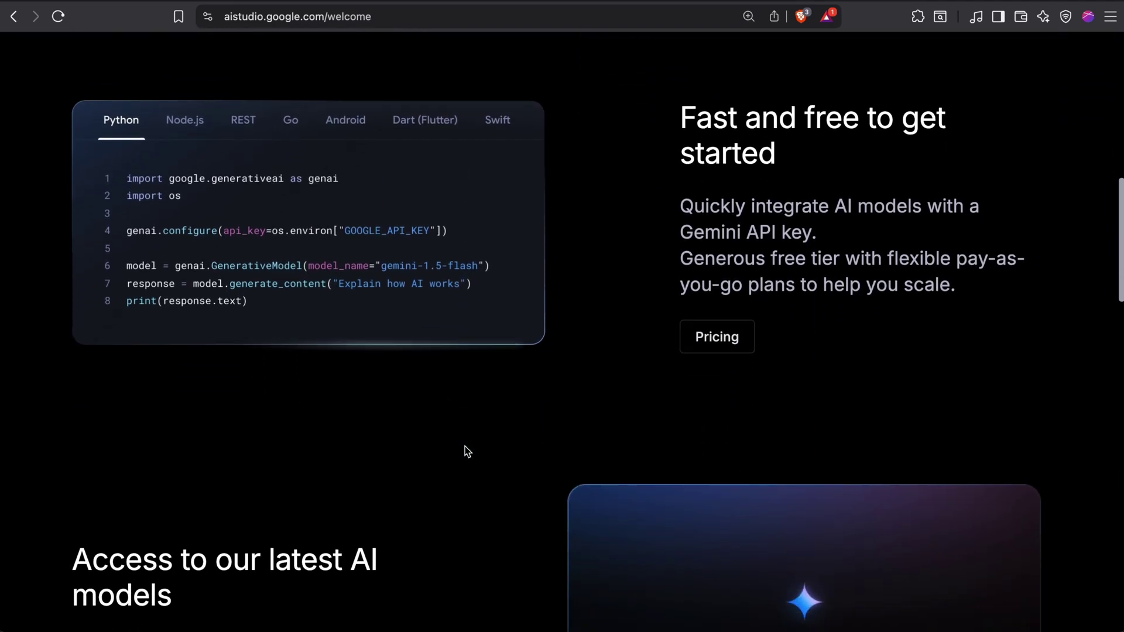
pyautogui.scroll(-3, 464, 446)
pyautogui.scroll(-5, 465, 446)
pyautogui.scroll(10, 464, 446)
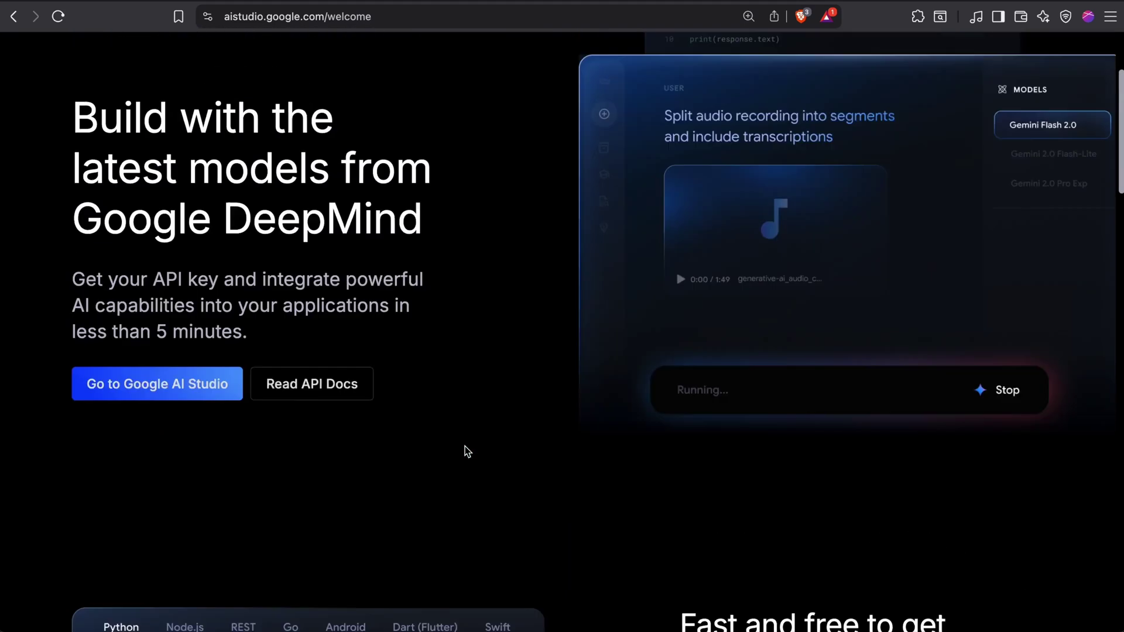
pyautogui.scroll(3, 464, 446)
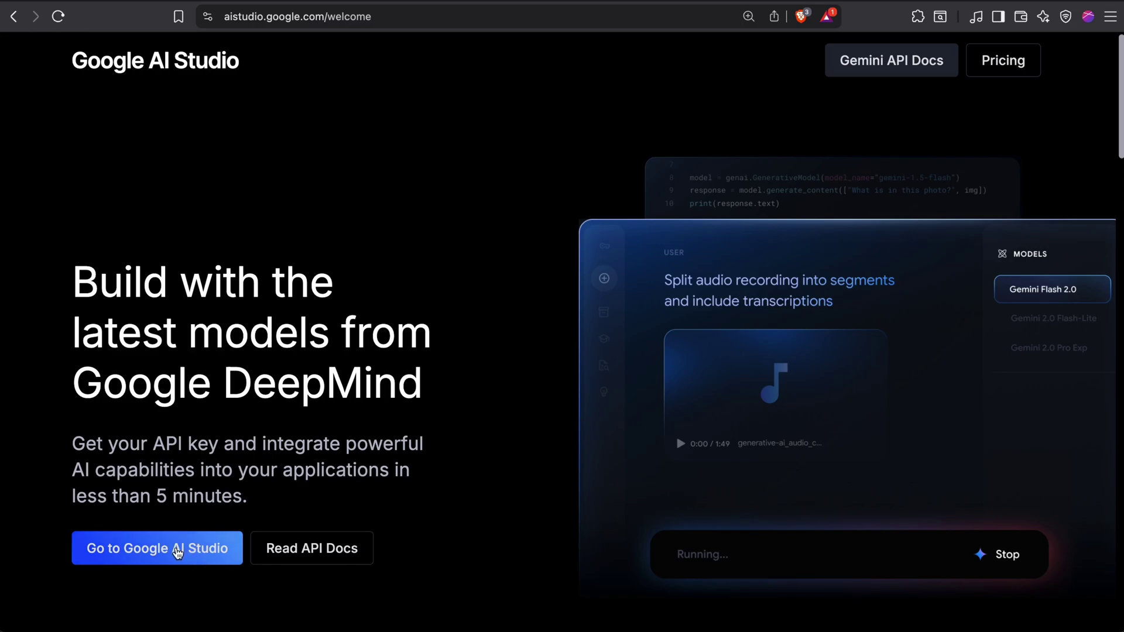
# Enter the studio, keep Gemini 2.5 Pro as the model, and open Native speech generation
pyautogui.click(176, 548)
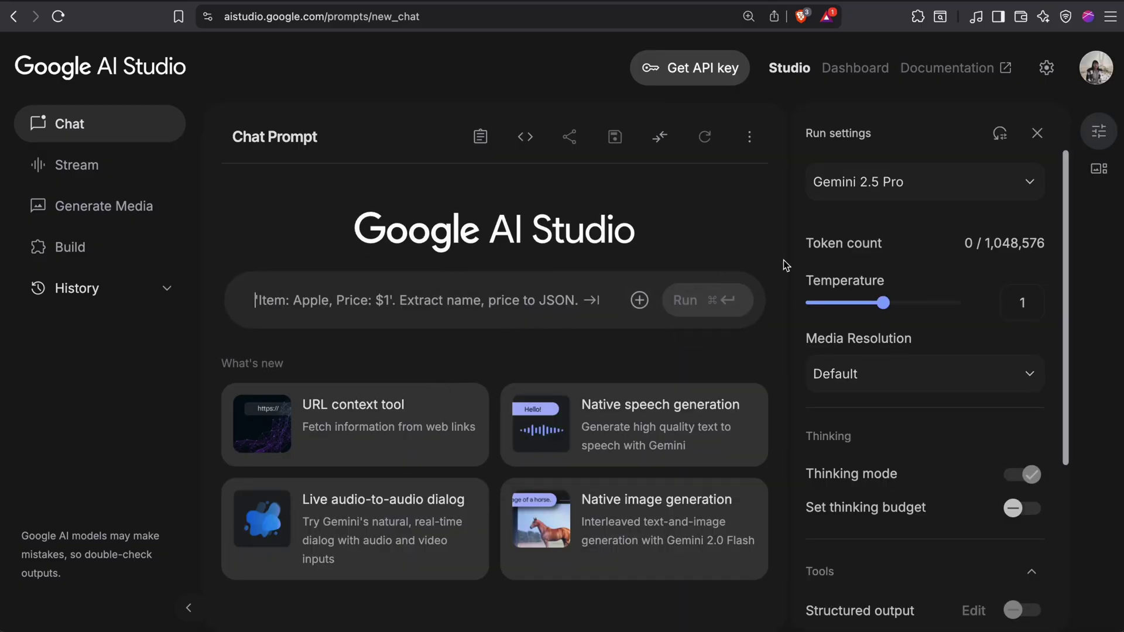
pyautogui.click(994, 188)
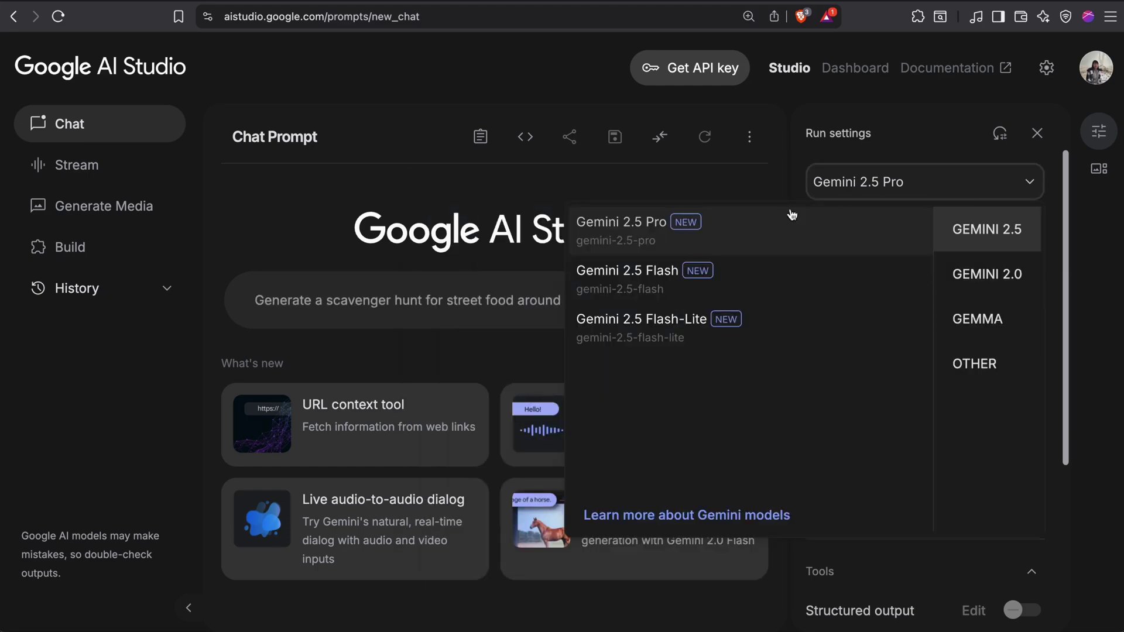
pyautogui.moveTo(667, 231)
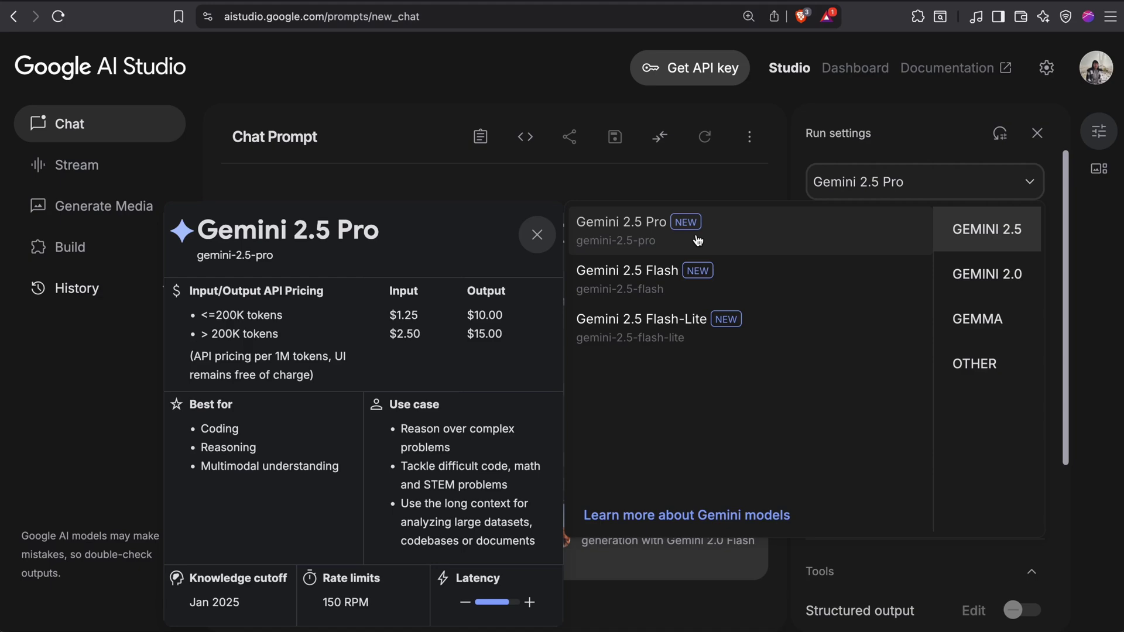
pyautogui.click(697, 240)
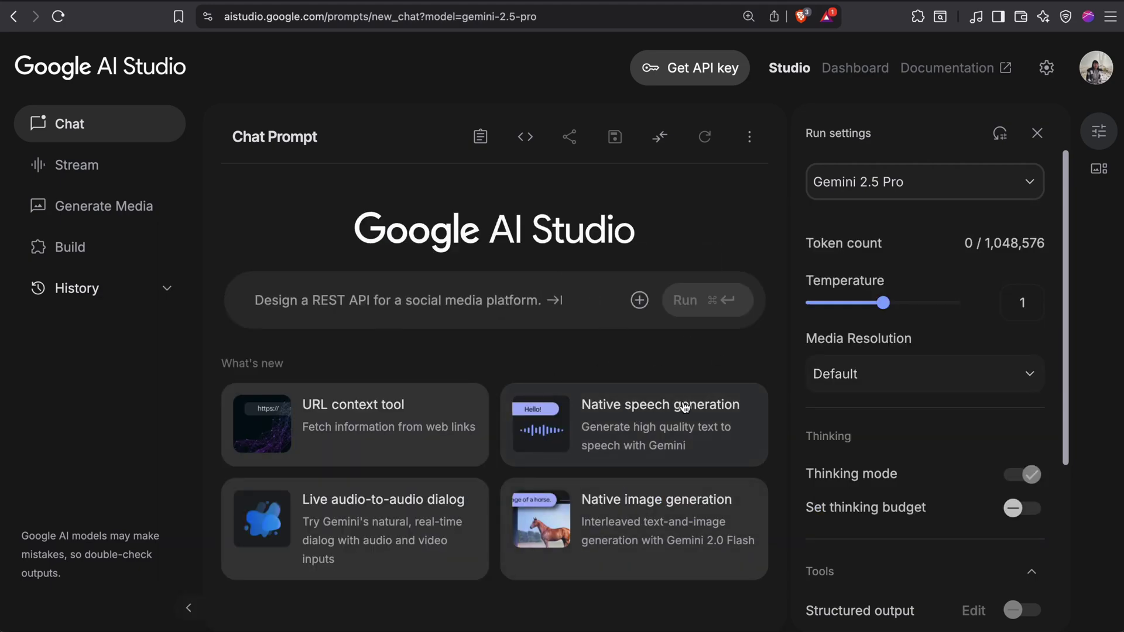
pyautogui.click(752, 410)
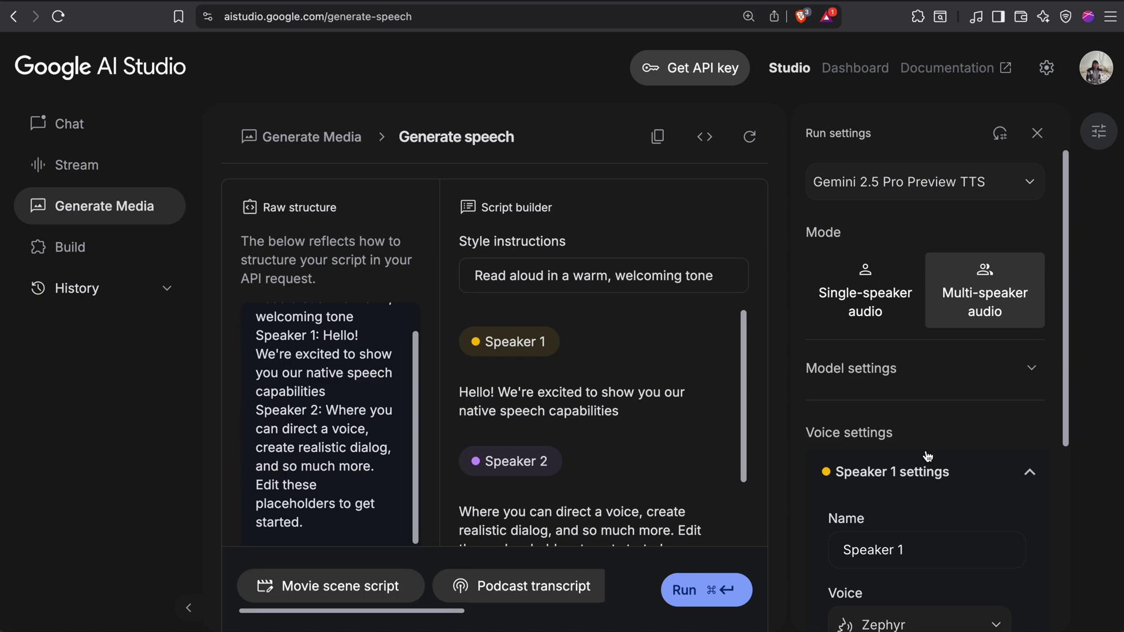
# In Model settings, lower the Temperature, raise it again, and leave it at 1
pyautogui.click(959, 373)
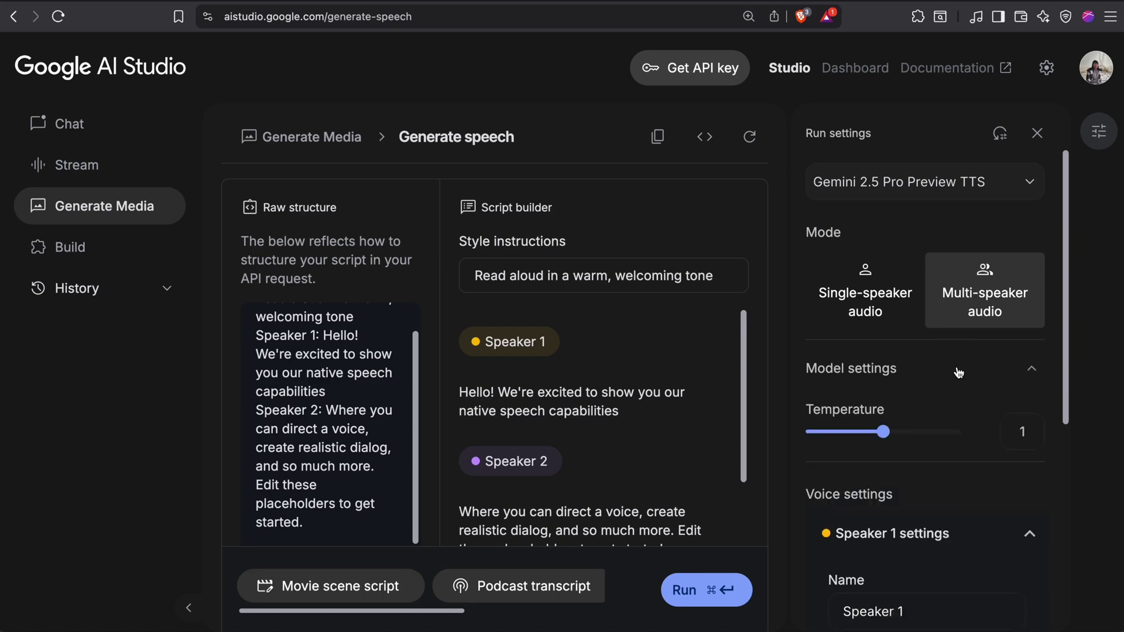
pyautogui.moveTo(845, 410)
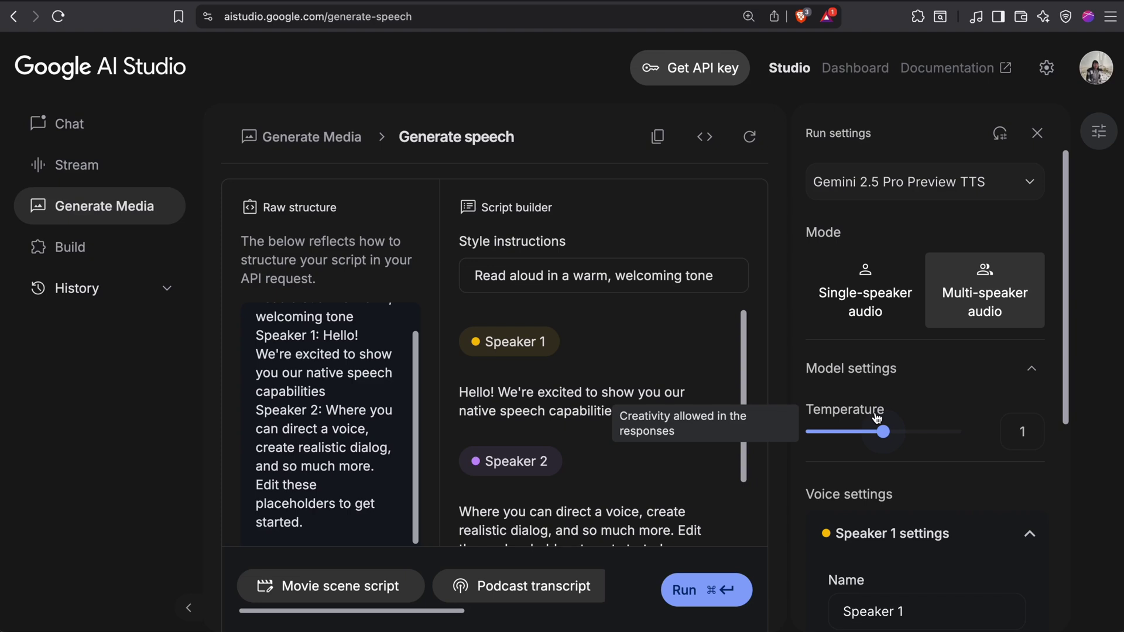
pyautogui.moveTo(882, 432); pyautogui.dragTo(824, 437)
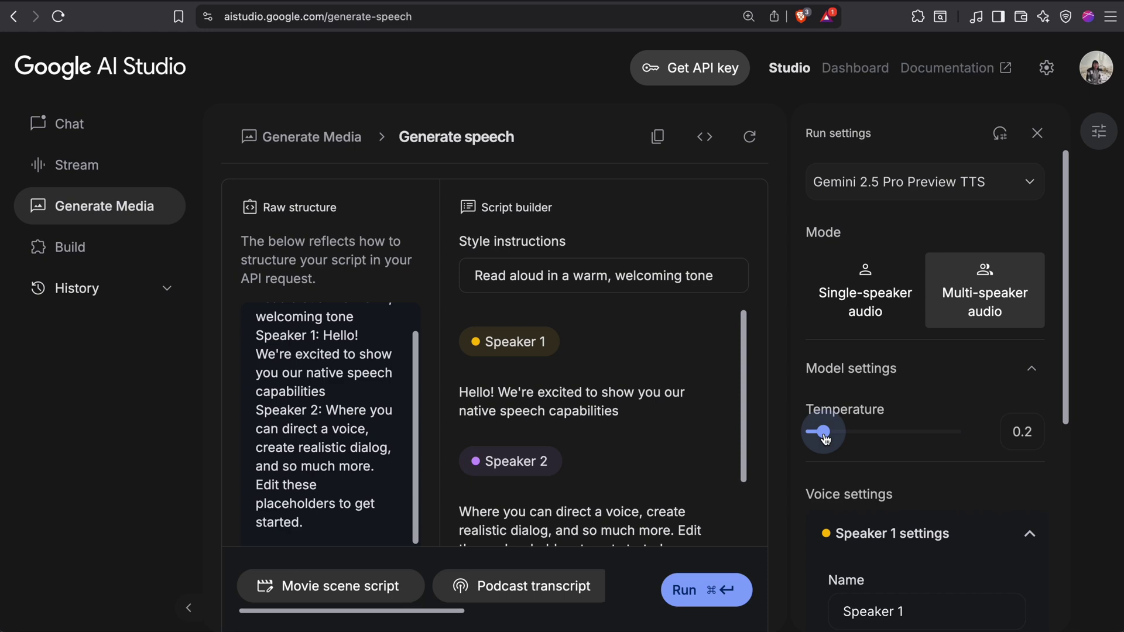
pyautogui.moveTo(824, 433)
pyautogui.mouseDown()
pyautogui.moveTo(888, 435)
pyautogui.moveTo(876, 439)
pyautogui.mouseUp()
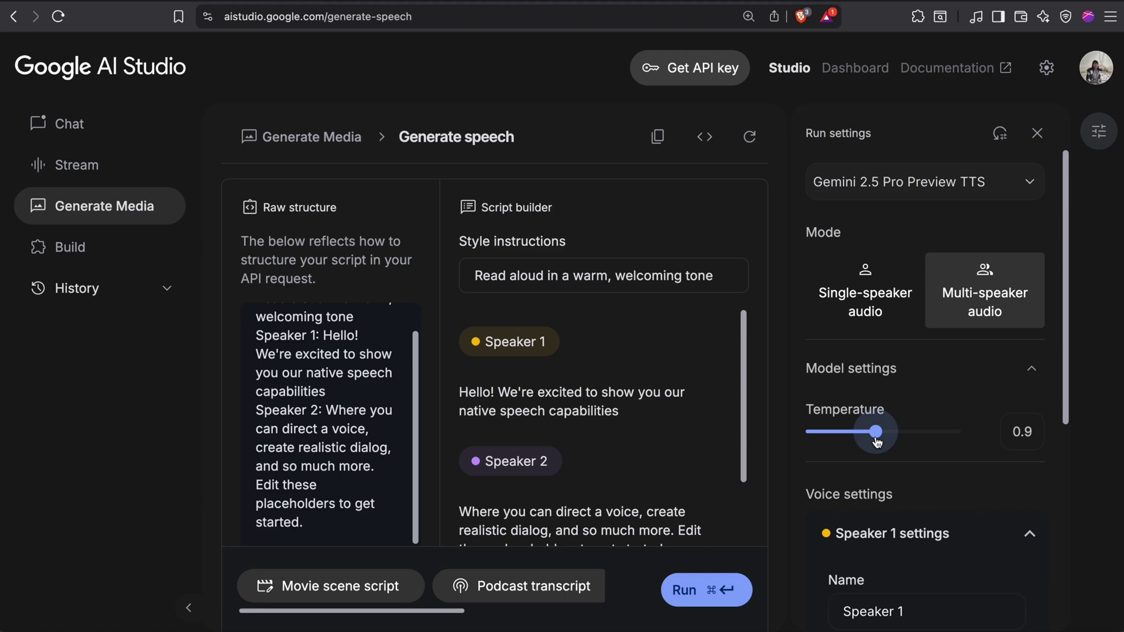
pyautogui.moveTo(876, 433); pyautogui.dragTo(885, 432)
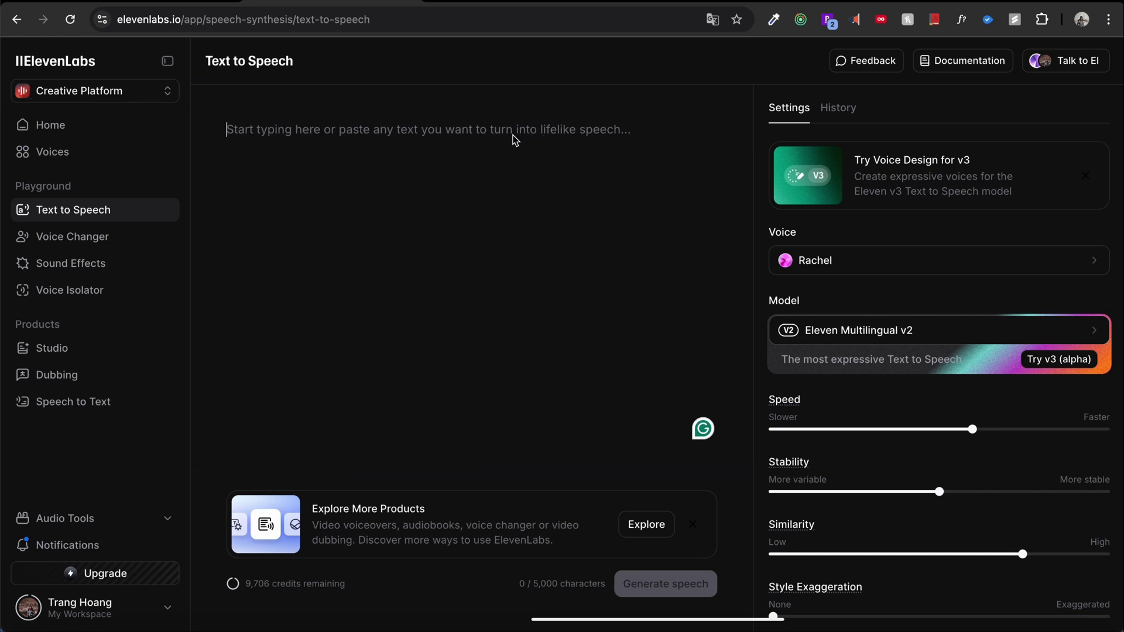
# Paste the toothpaste-on-my-chin paragraph with its [laughs] tag and generate Rachel speech
pyautogui.write("So, I walk into the room, right? And everyone's staring at me because I still had toothpaste on my chin. [laughs] I didn’t even notice until someone pointed it out.")
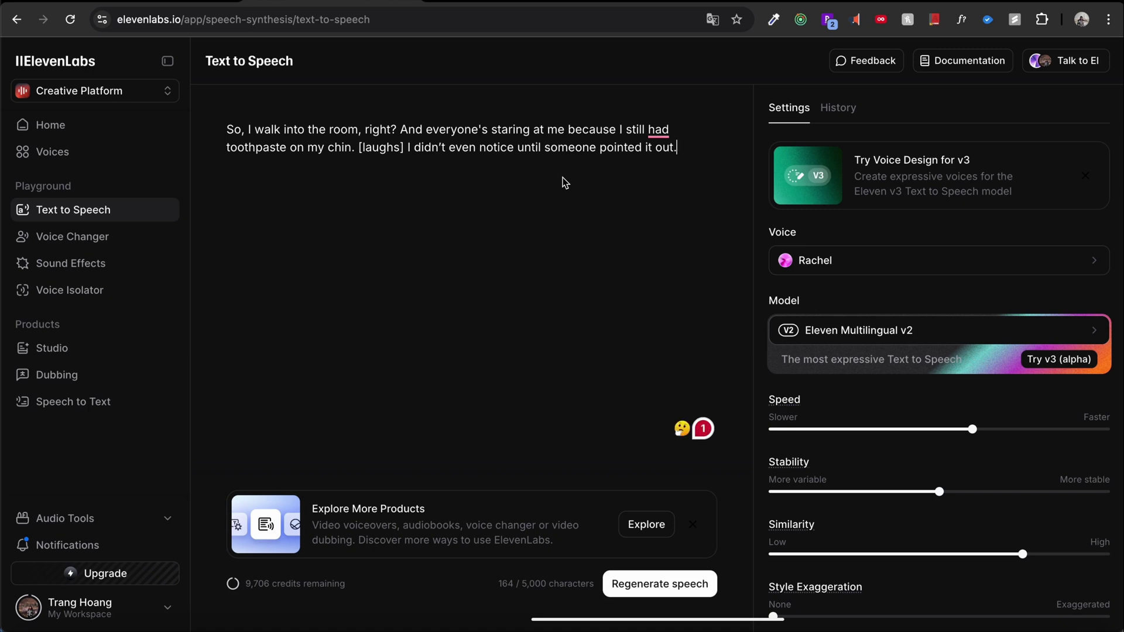
pyautogui.doubleClick(381, 146)
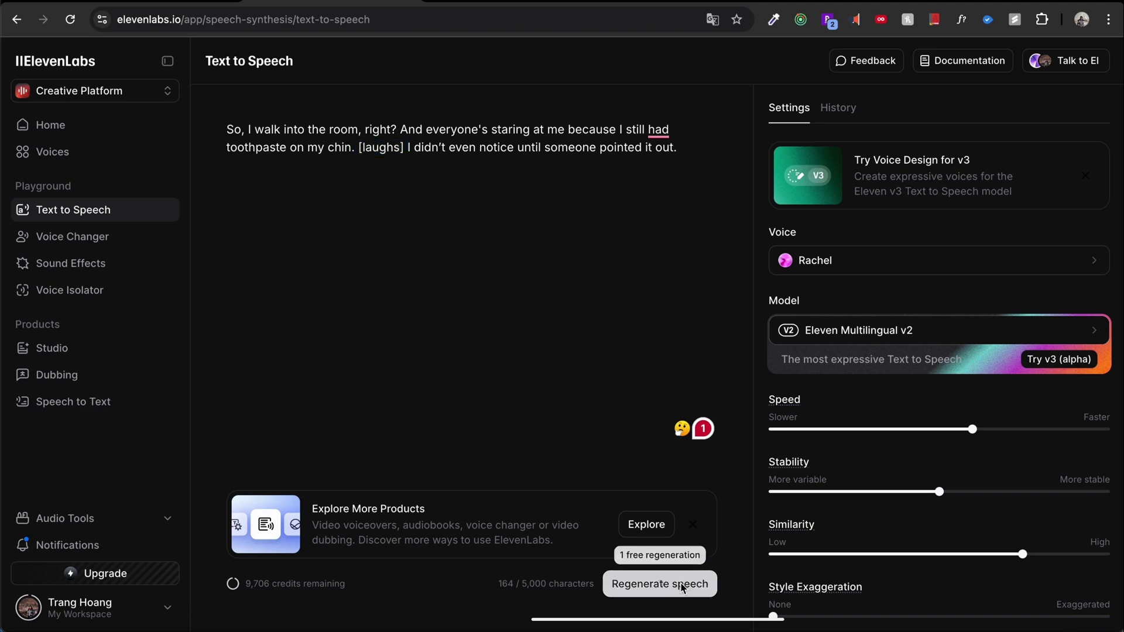
pyautogui.click(659, 583)
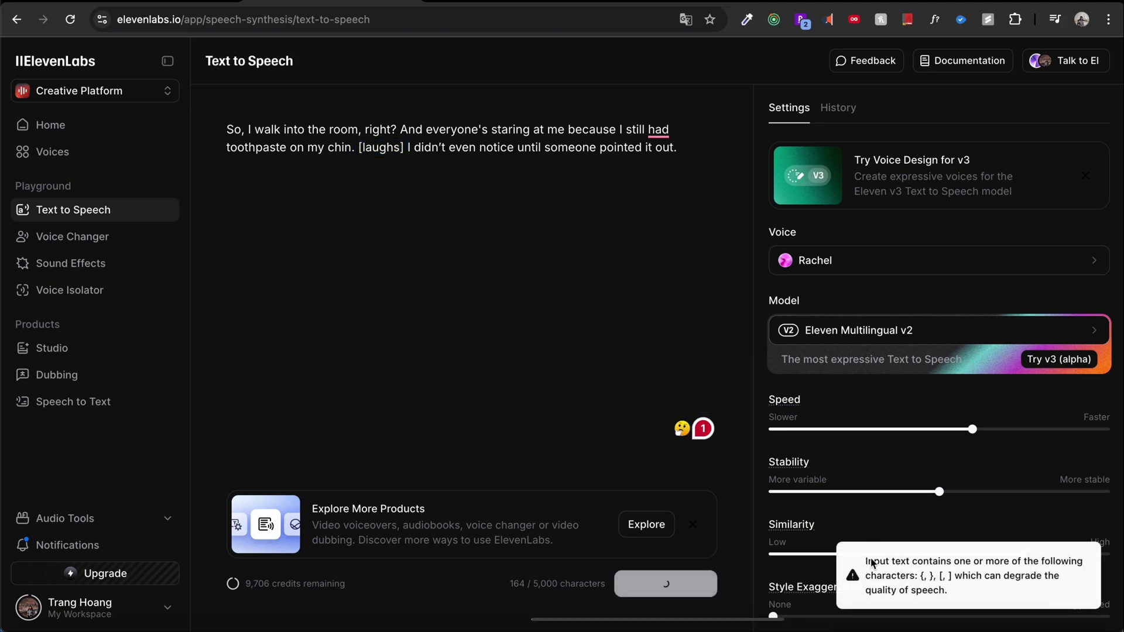
# Play back the 9-second Rachel clip and reselect the [laughs] tag
pyautogui.moveTo(865, 560); pyautogui.dragTo(954, 589)
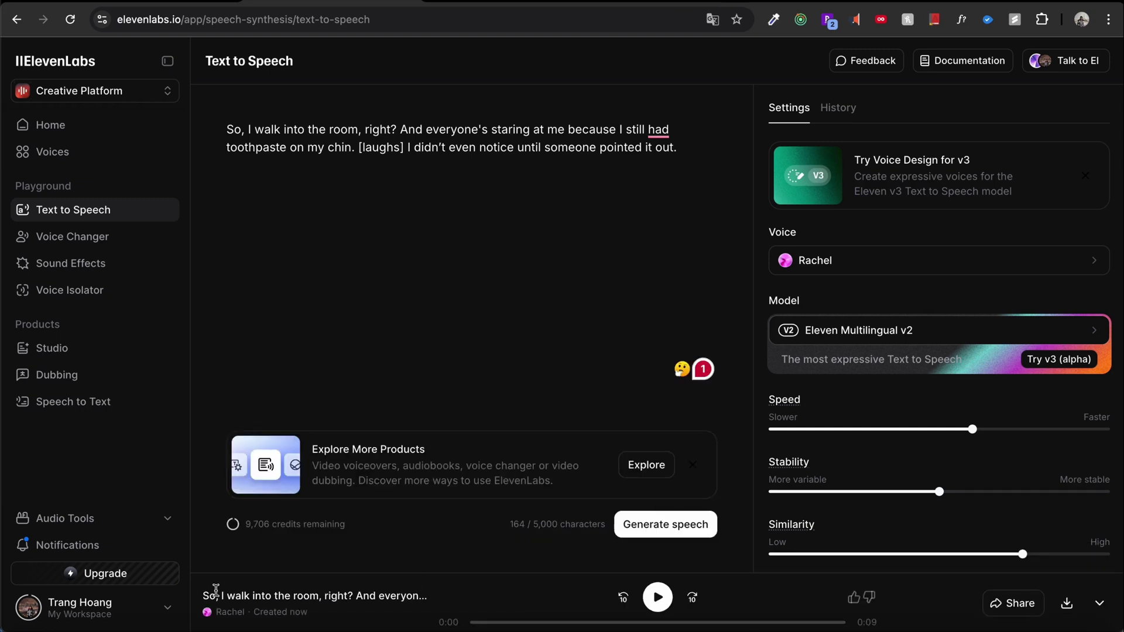
pyautogui.moveTo(216, 594); pyautogui.dragTo(450, 596)
pyautogui.click(539, 600)
pyautogui.click(657, 597)
pyautogui.moveTo(359, 149); pyautogui.dragTo(405, 158)
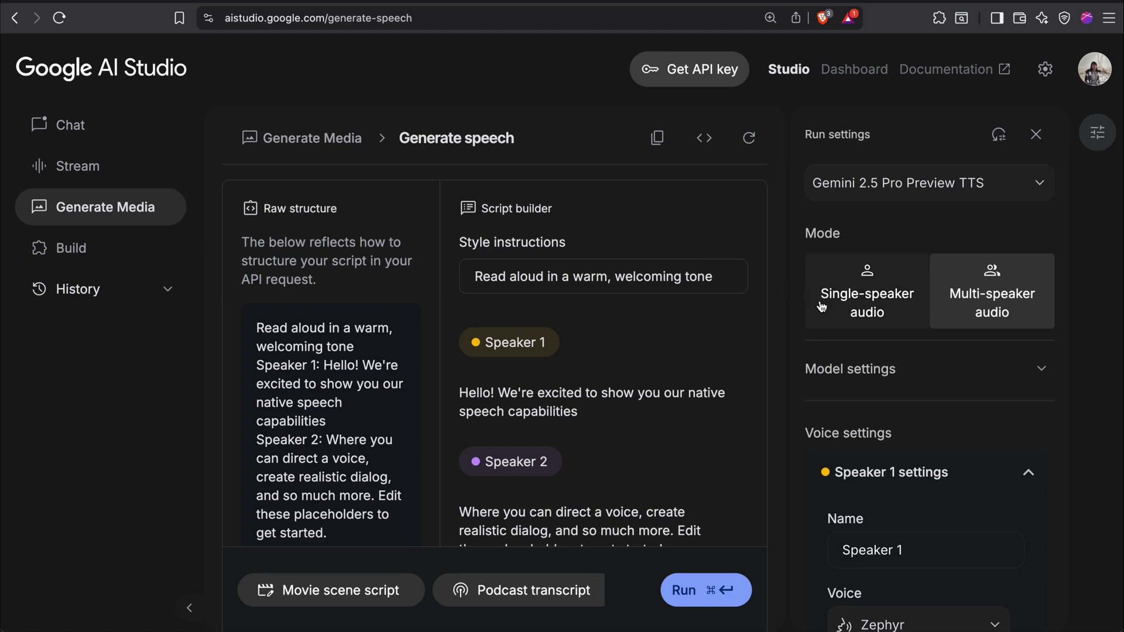
pyautogui.click(877, 307)
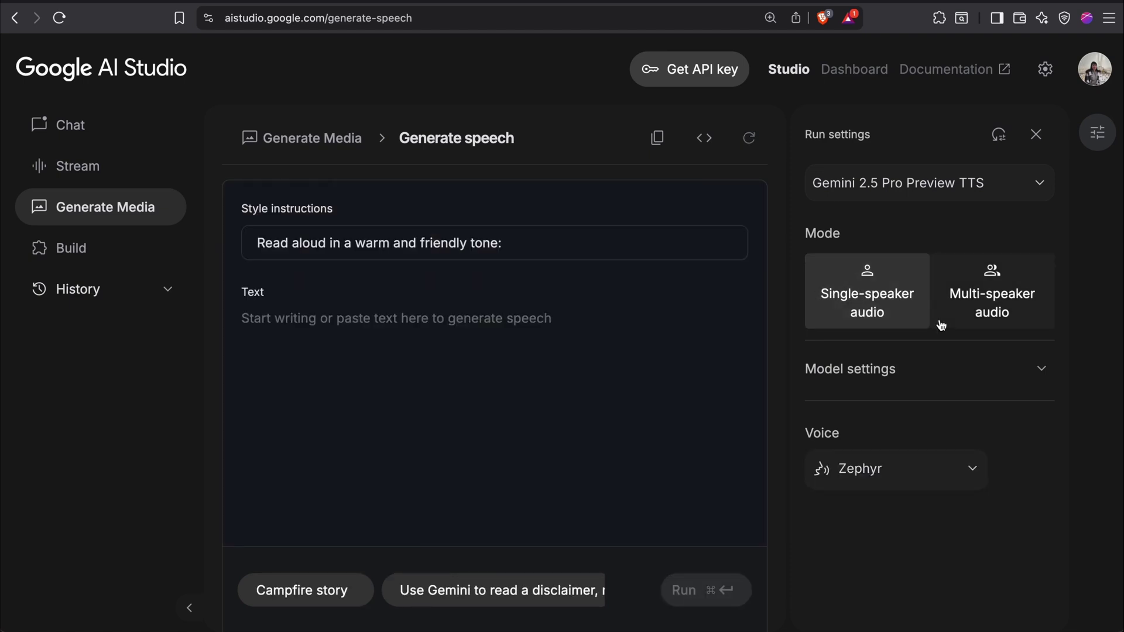
pyautogui.click(338, 323)
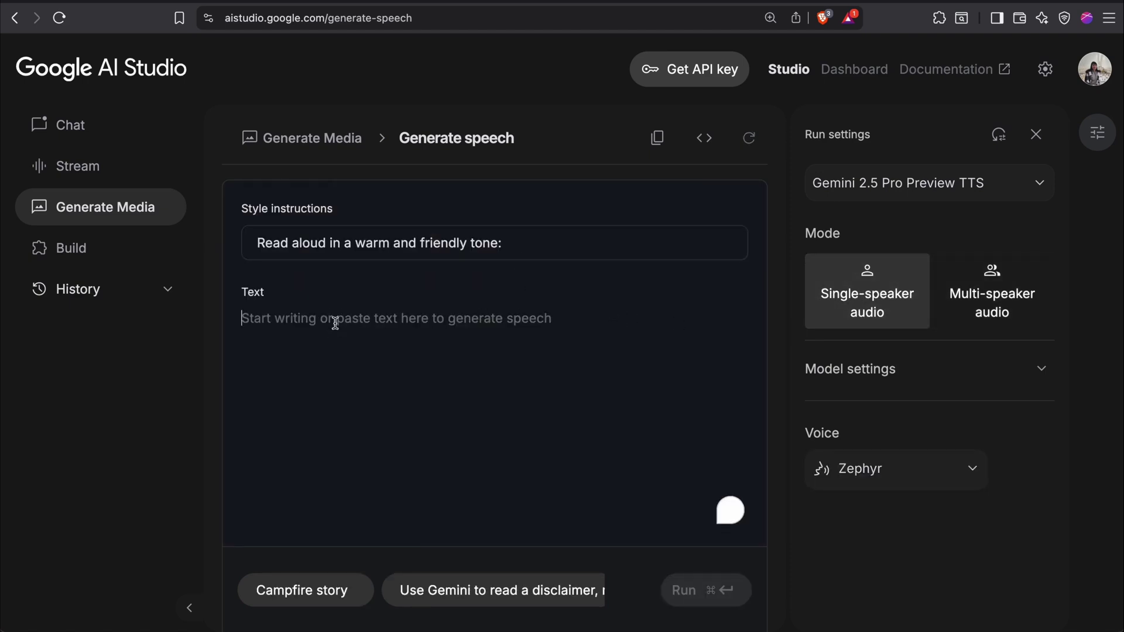
pyautogui.write("So, I walk into the room, right? And everyone's staring at me because I still had toothpaste on my chin. [laughs] I didn’t even notice until someone pointed it out.")
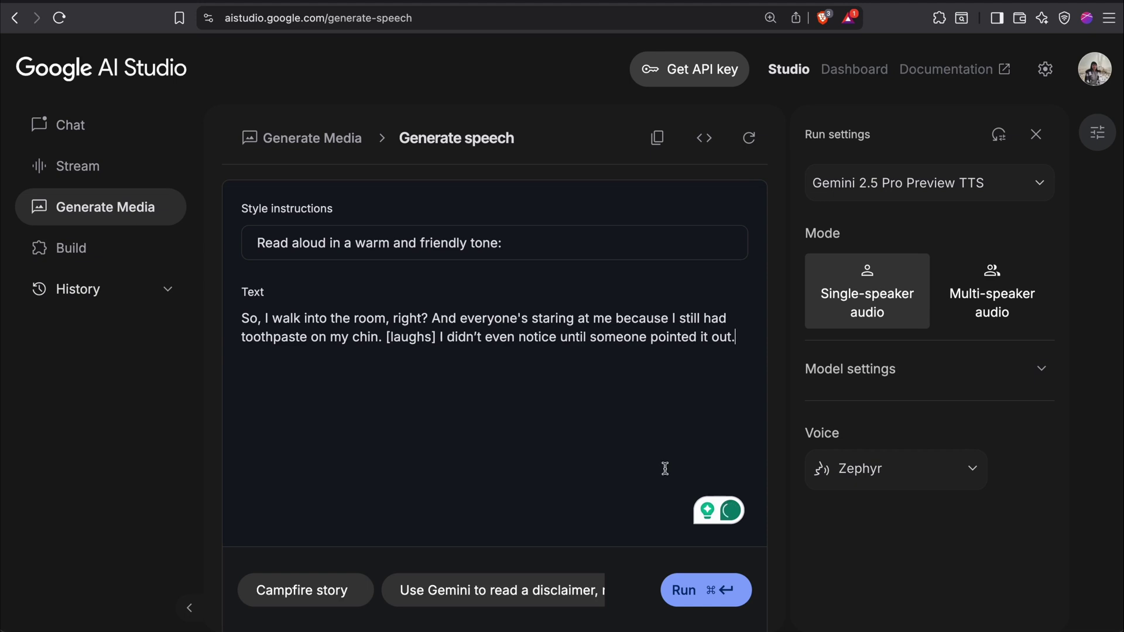
pyautogui.click(705, 590)
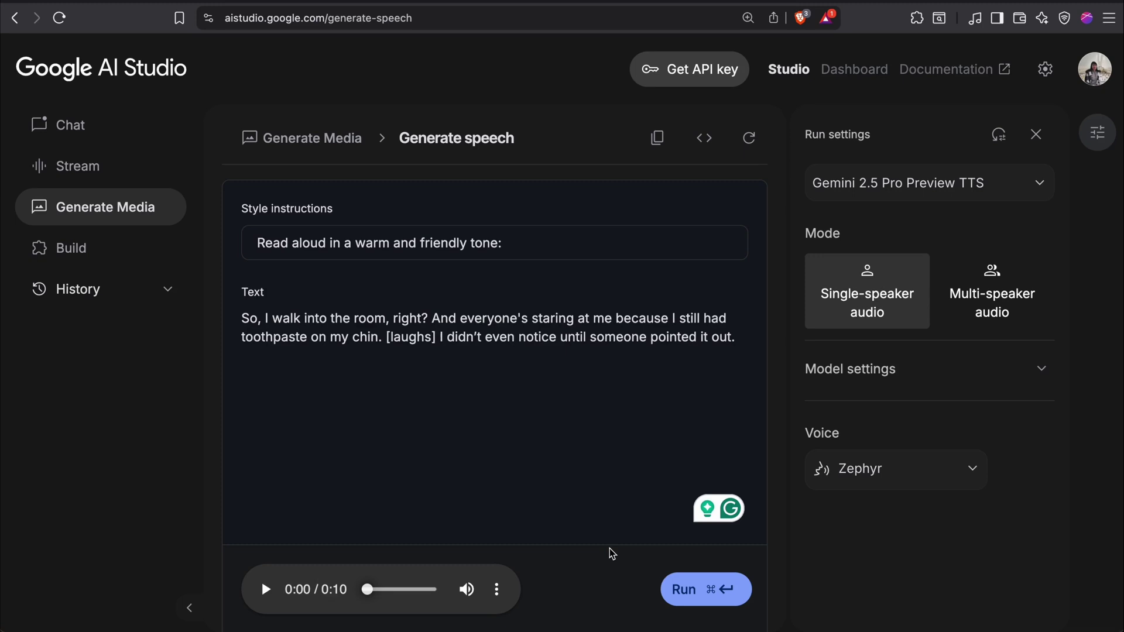
pyautogui.click(265, 588)
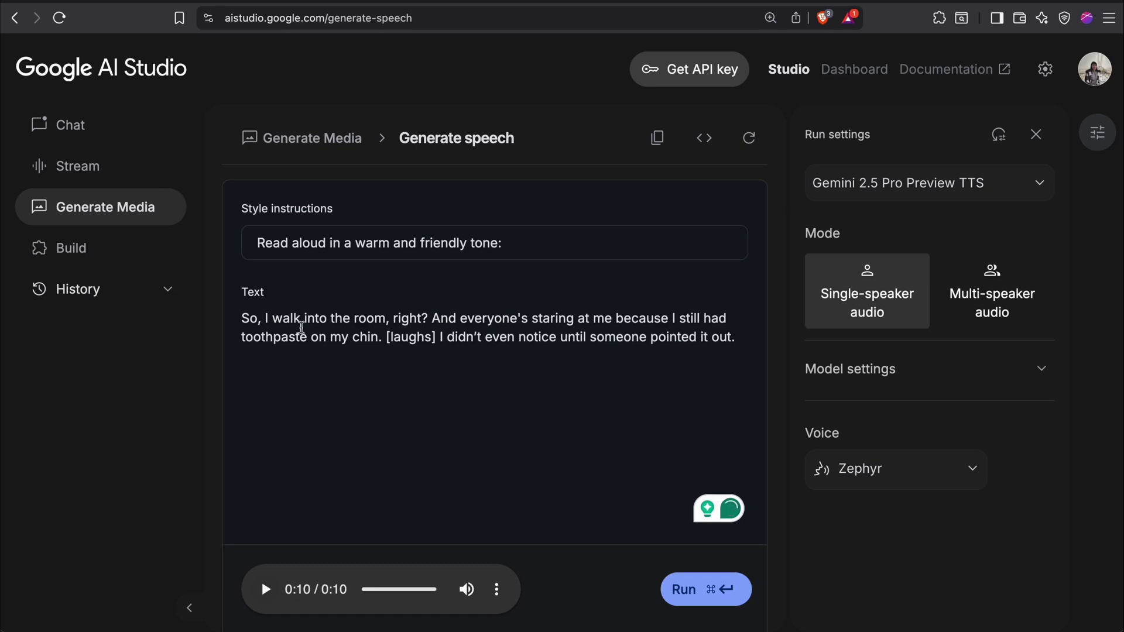
pyautogui.moveTo(242, 319); pyautogui.dragTo(385, 321)
pyautogui.click(444, 355)
pyautogui.moveTo(387, 337); pyautogui.dragTo(436, 339)
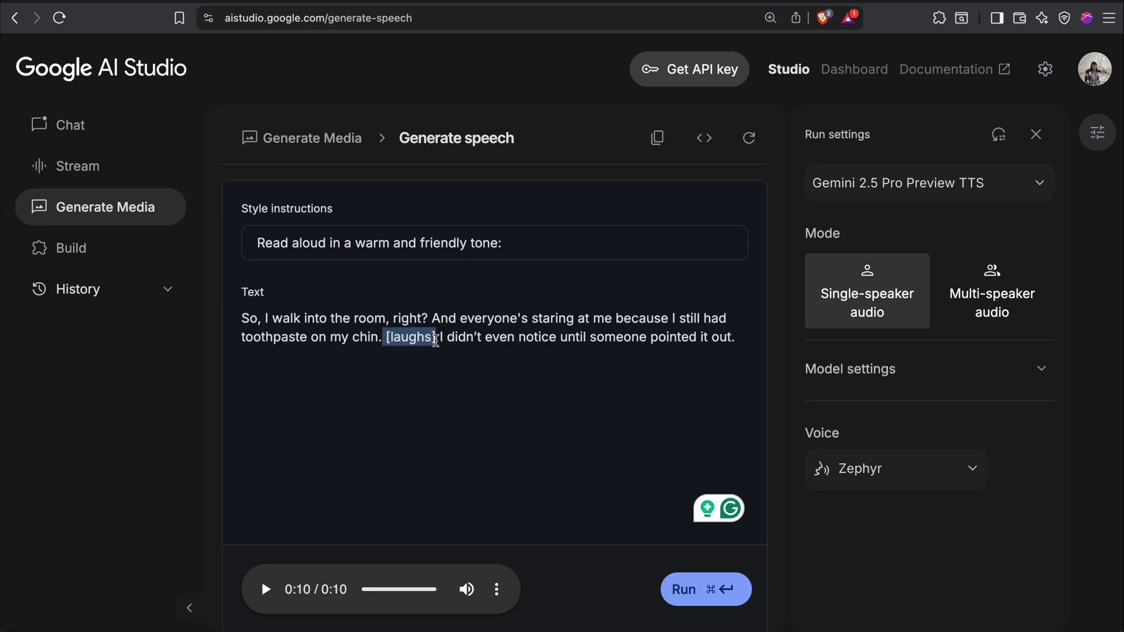
pyautogui.click(535, 378)
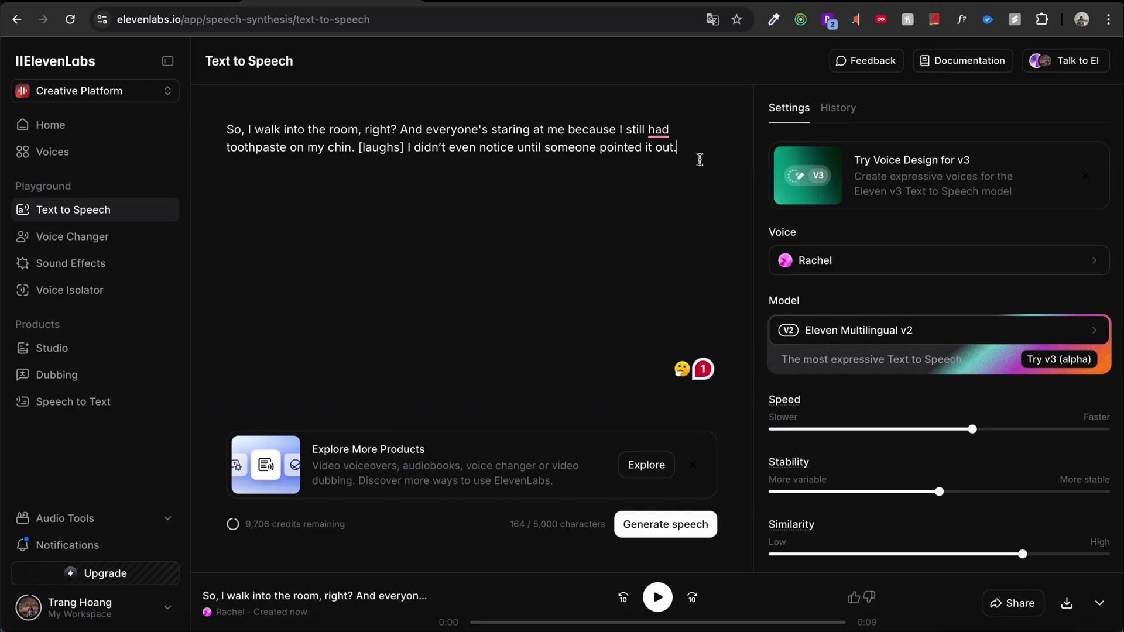
# Swap in the Kubernetes, PostgreSQL and GraphQL sentence, generate Rachel speech, and play it
pyautogui.hotkey('ctrl', 'a')
pyautogui.write('The system architecture utilizes Kubernetes for container orchestration, interfacing with a PostgreSQL database via a GraphQL API.')
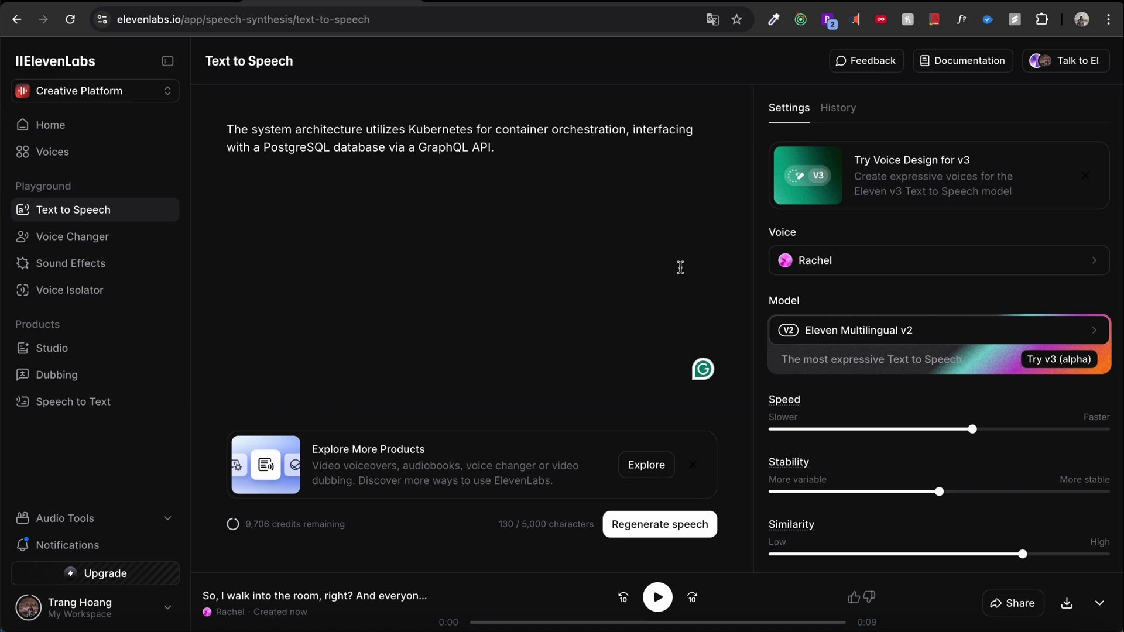
pyautogui.click(682, 528)
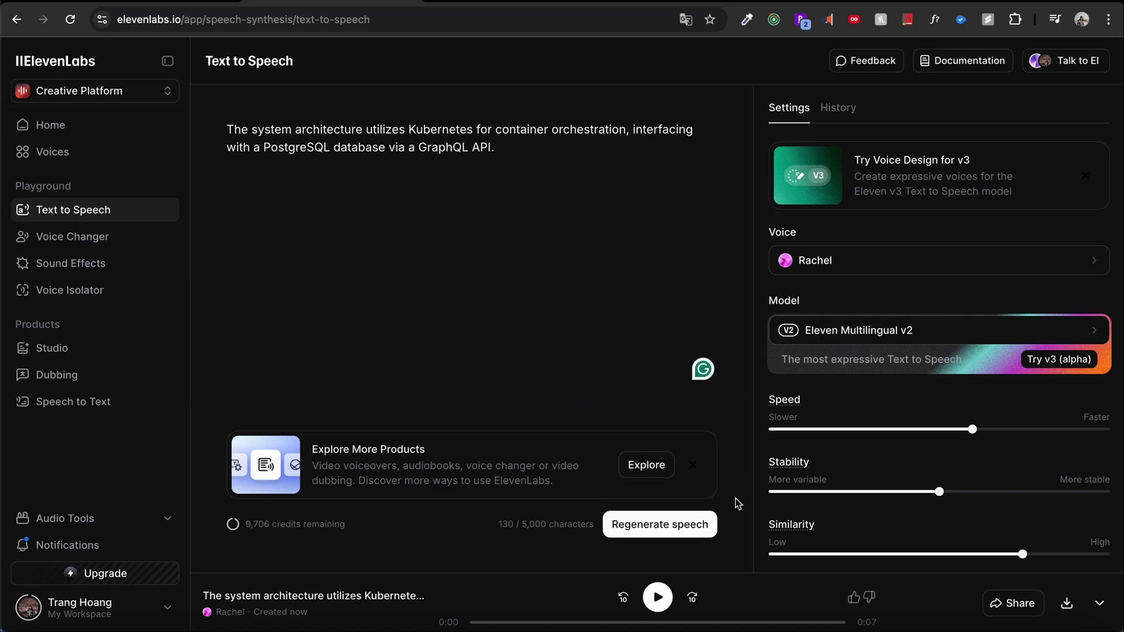
pyautogui.click(657, 597)
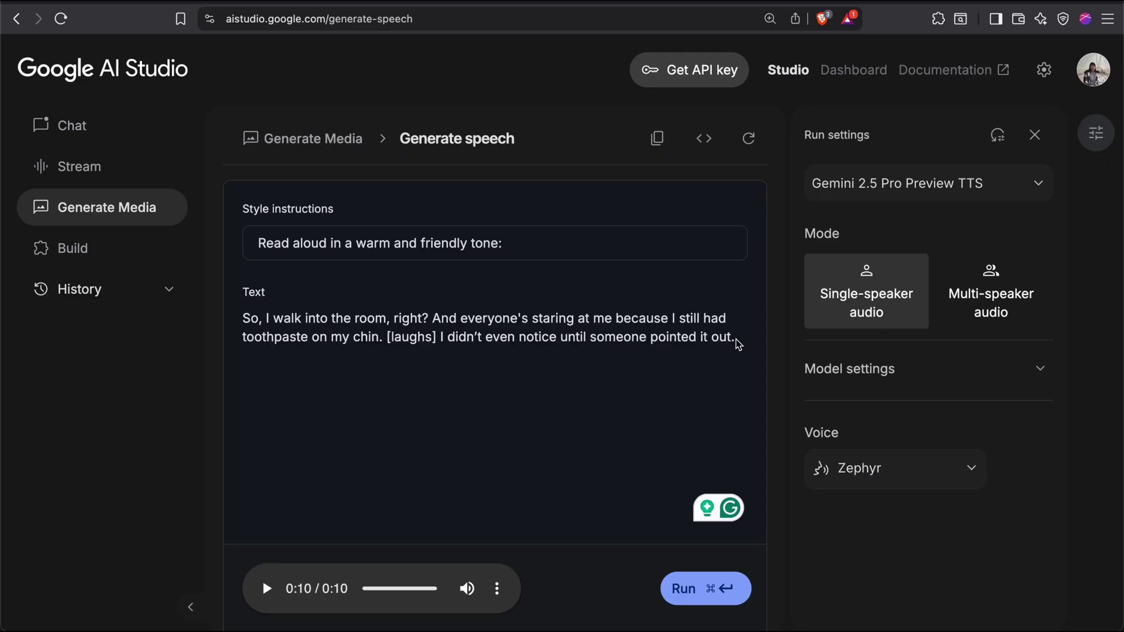
# Generate Zephyr speech for the Kubernetes sentence, then paste in the English–French Paris paragraph
pyautogui.tripleClick(736, 339)
pyautogui.write('The system architecture utilizes Kubernetes for container orchestration, interfacing with a PostgreSQL database via a GraphQL API.')
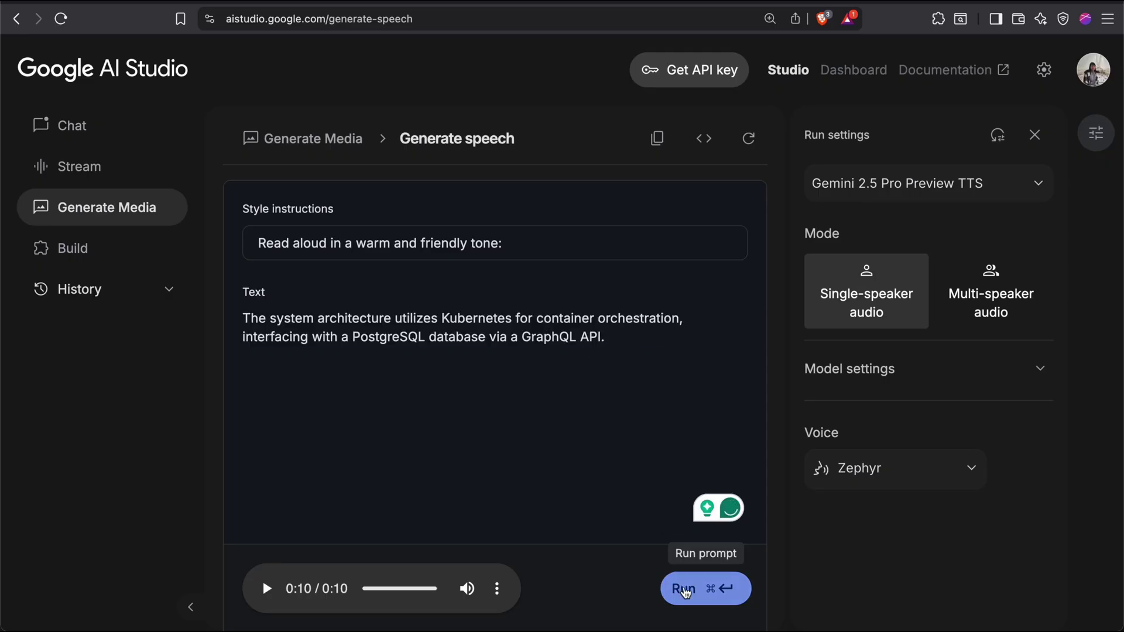
pyautogui.click(694, 588)
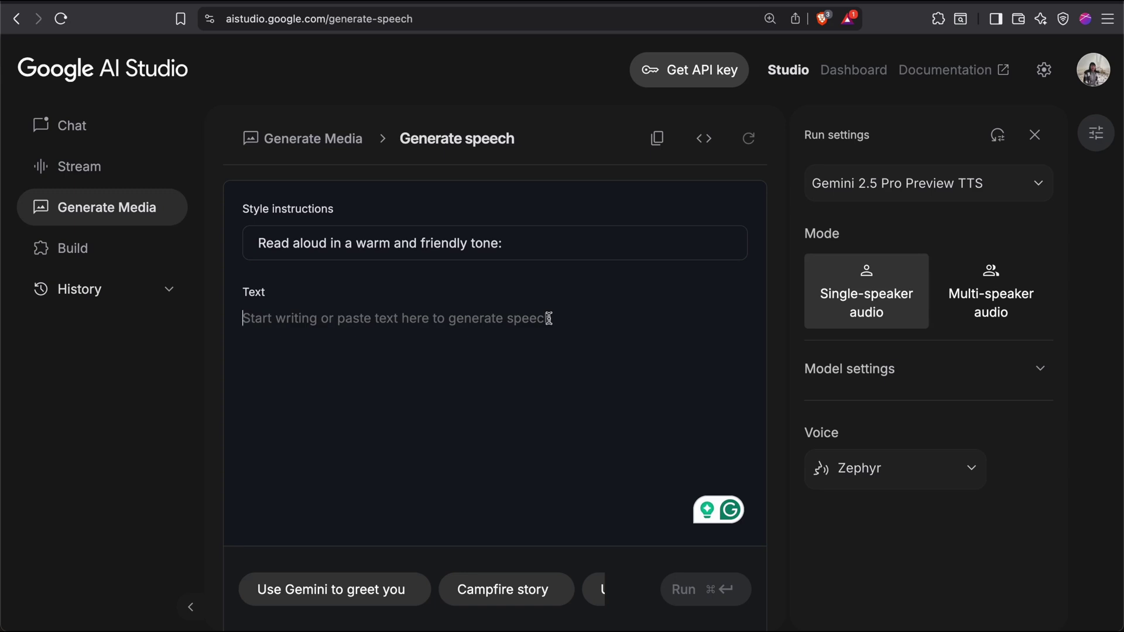
pyautogui.write("I love visiting Paris. The culture is amazing, and I always try to practice my French. Bonjour, comment ça va? J'espère que vous passez une excellente journée.")
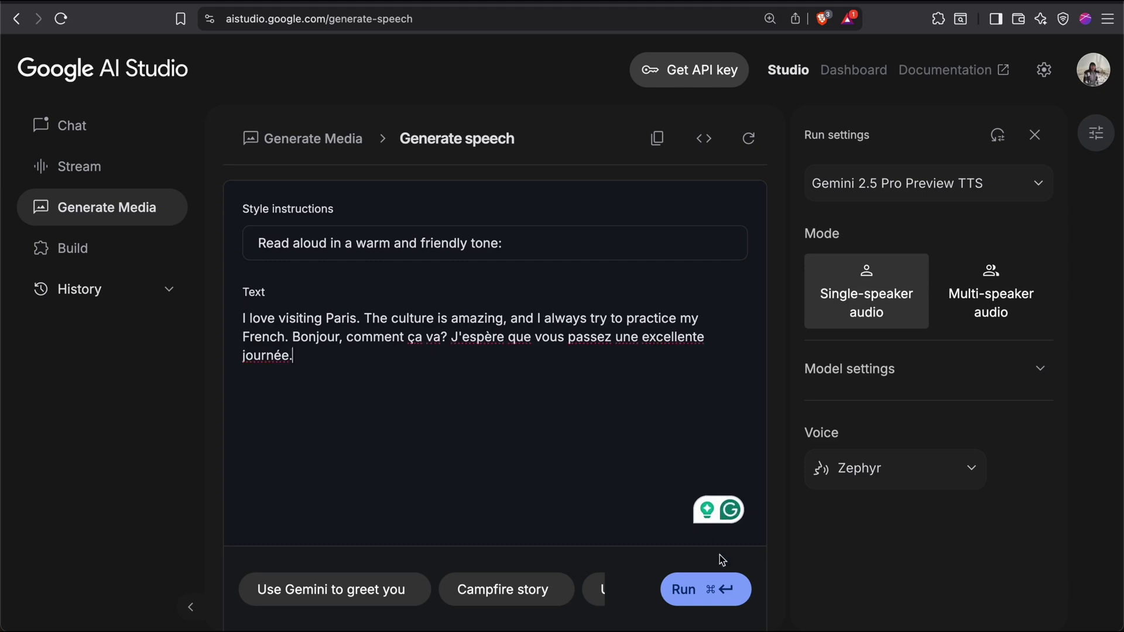
# Generate a 13-second clip of the Paris paragraph, then switch to multi-speaker audio
pyautogui.click(729, 591)
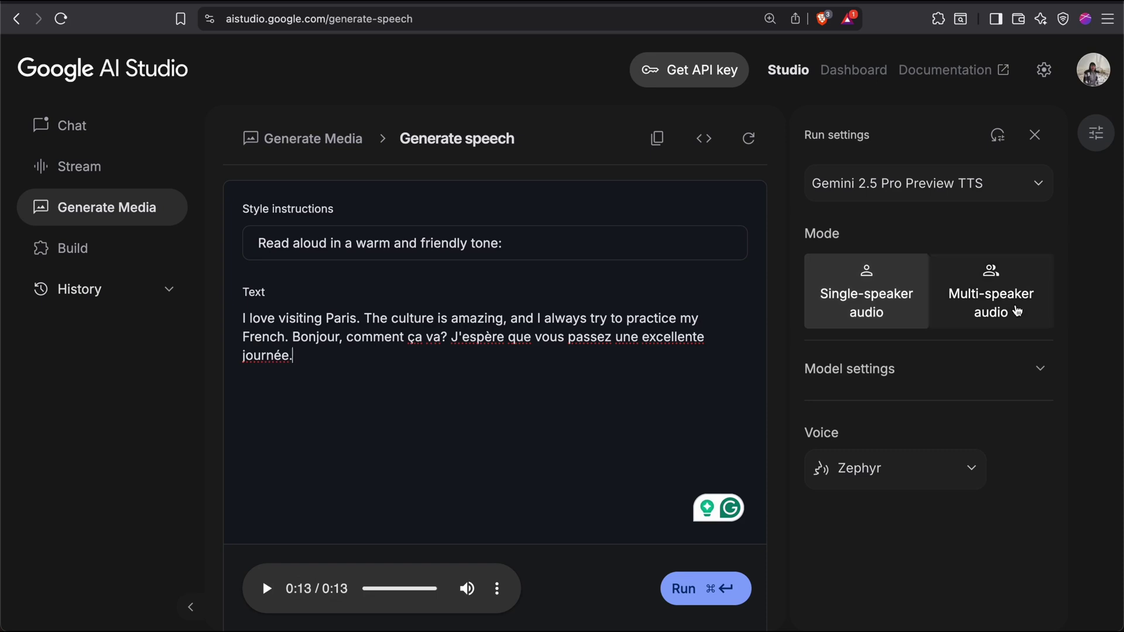
pyautogui.click(1014, 309)
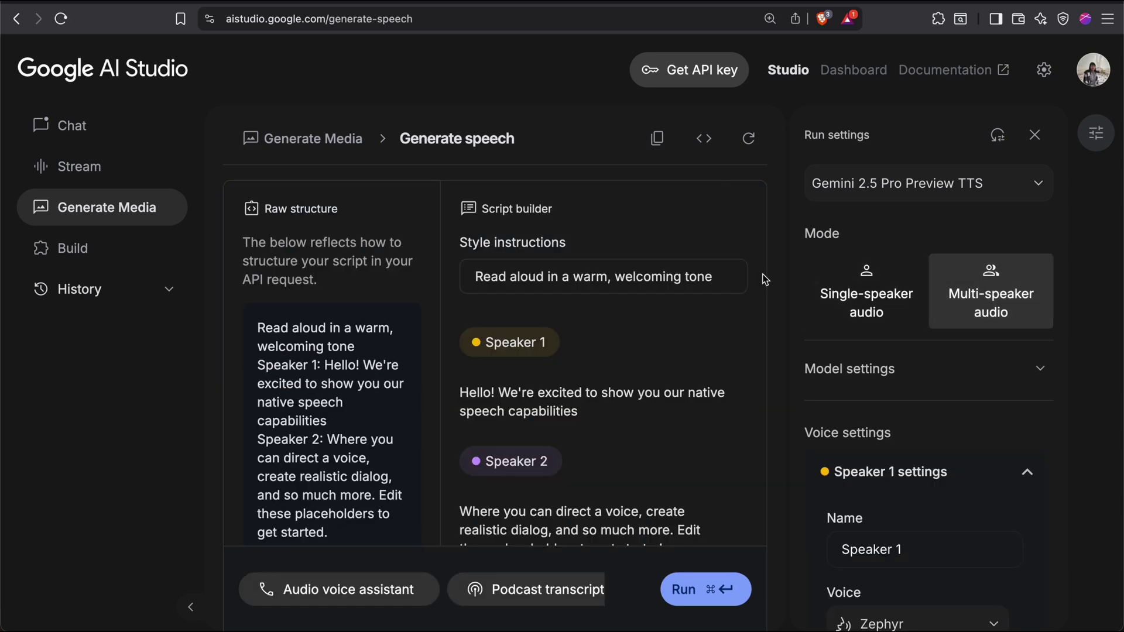
pyautogui.scroll(-3, 934, 408)
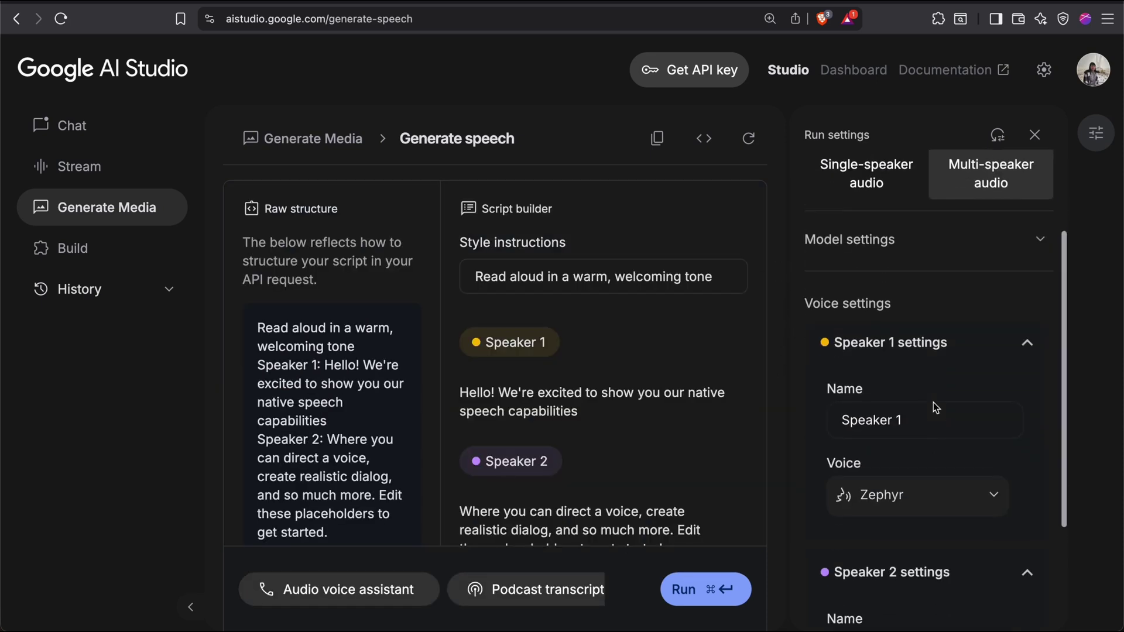
pyautogui.scroll(-3, 933, 408)
pyautogui.scroll(-2, 934, 408)
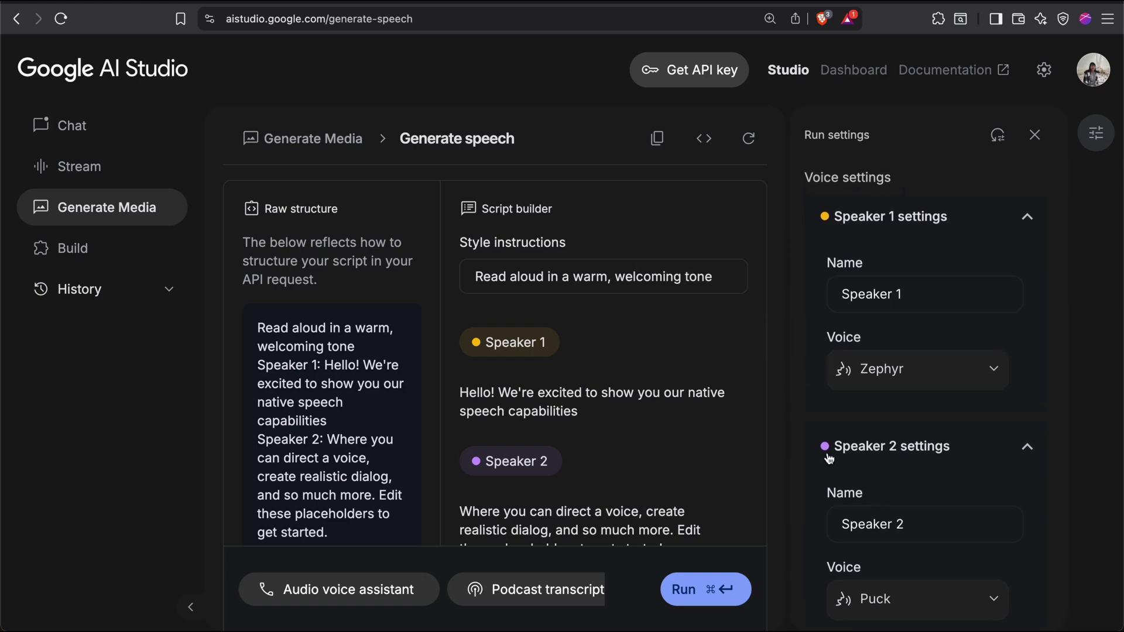
pyautogui.scroll(-1, 639, 405)
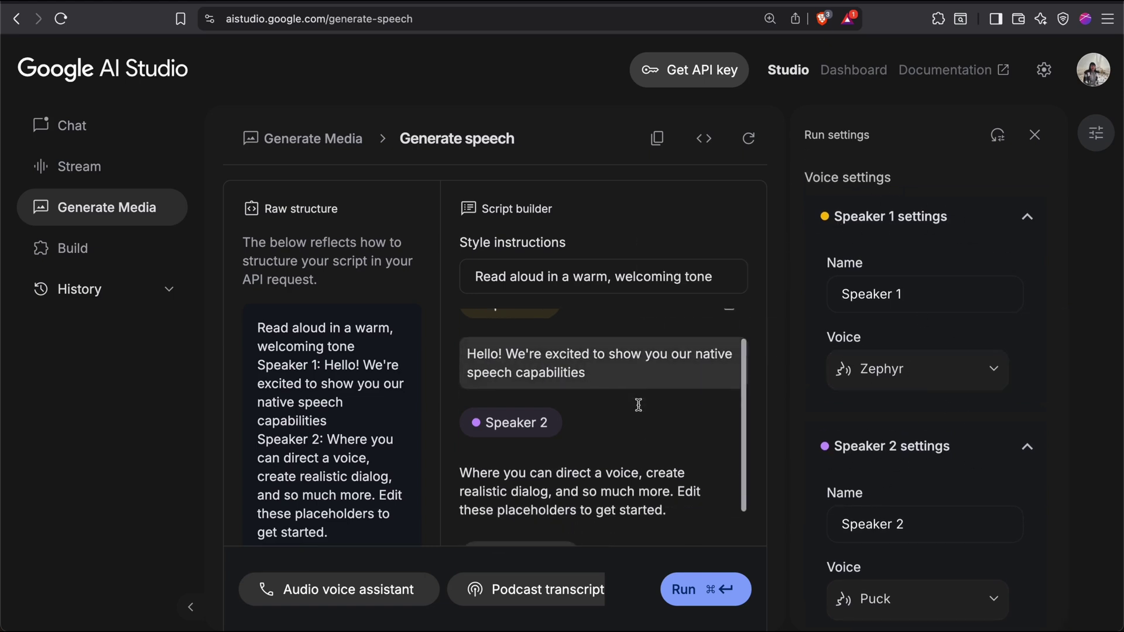
pyautogui.scroll(1, 638, 405)
pyautogui.scroll(-2, 638, 405)
pyautogui.scroll(2, 638, 405)
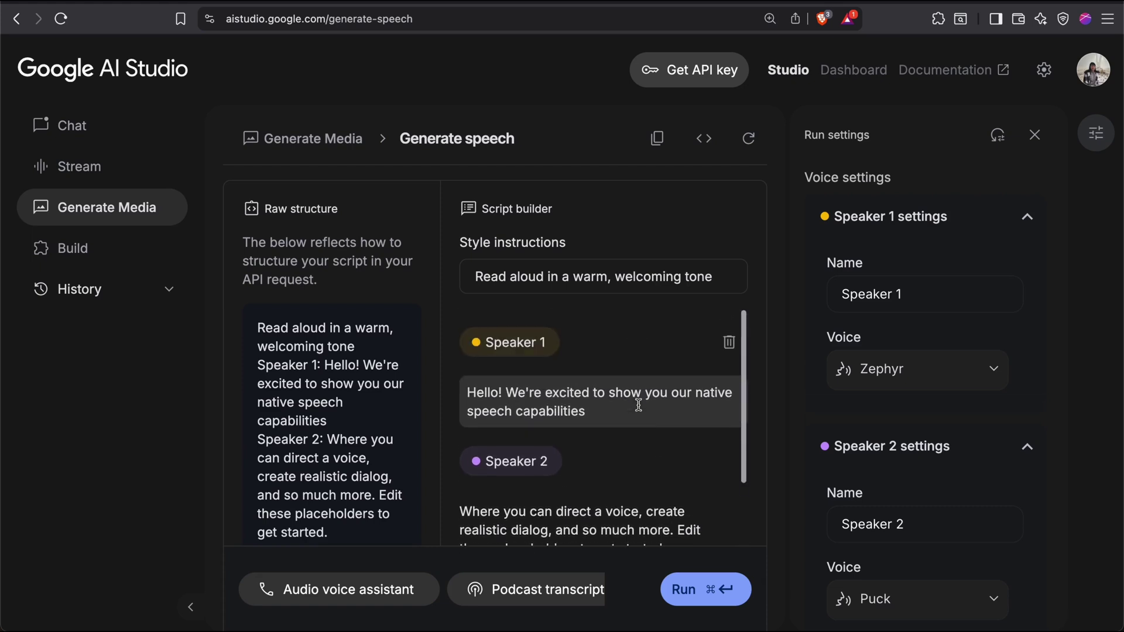
pyautogui.scroll(-2, 578, 466)
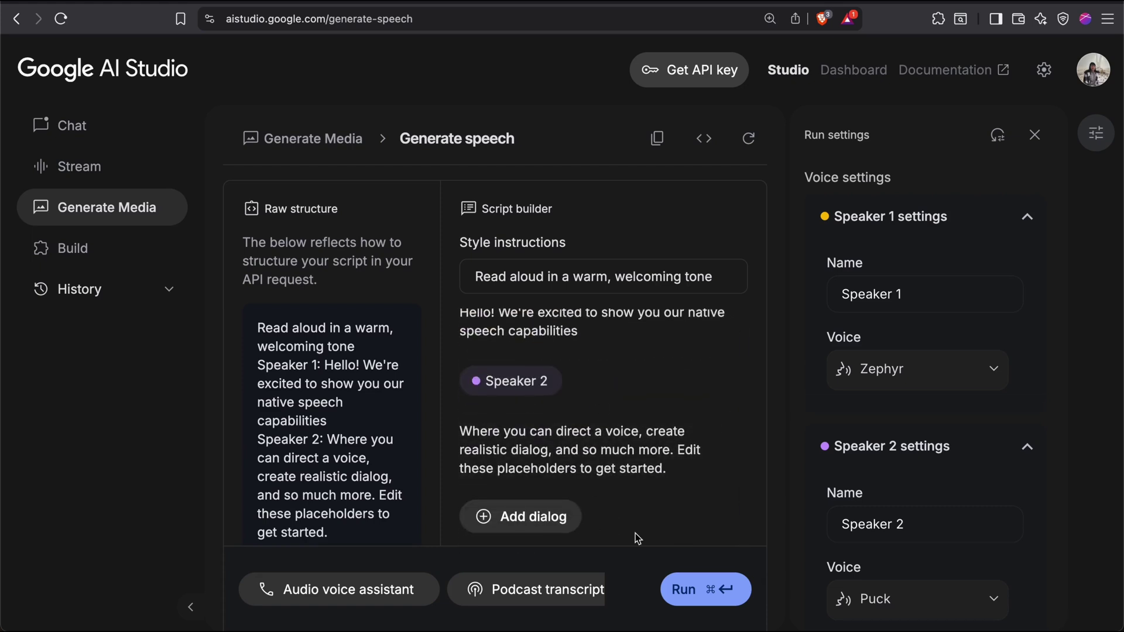
# Change the Speaker 1 name to Host and the Speaker 2 name to Expert
pyautogui.doubleClick(916, 293)
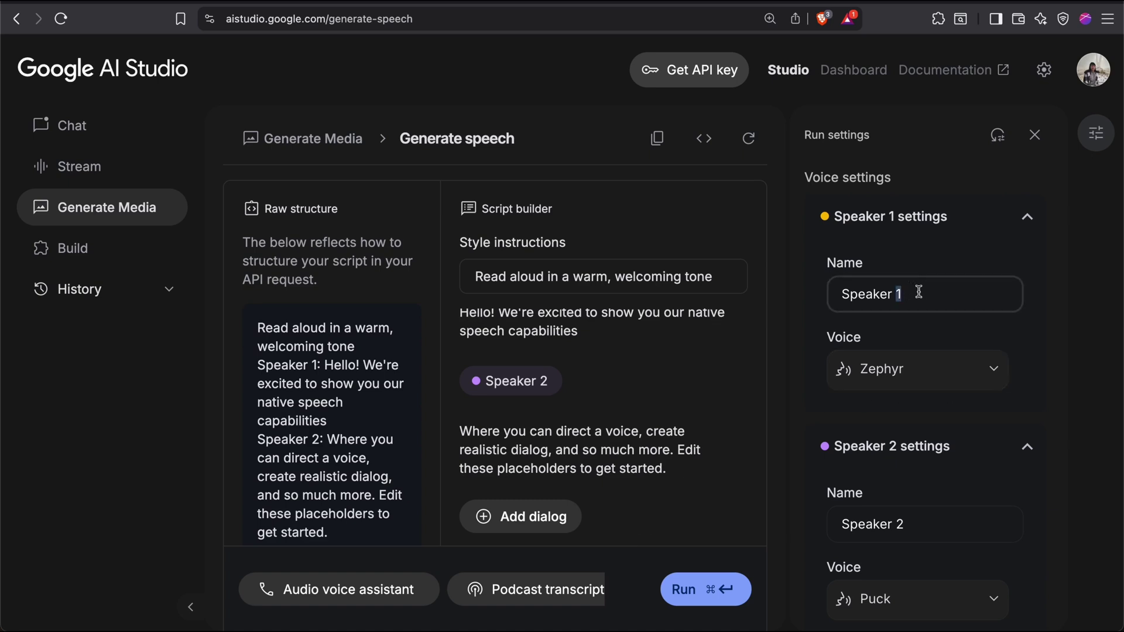
pyautogui.hotkey('ctrl', 'a')
pyautogui.write('Host')
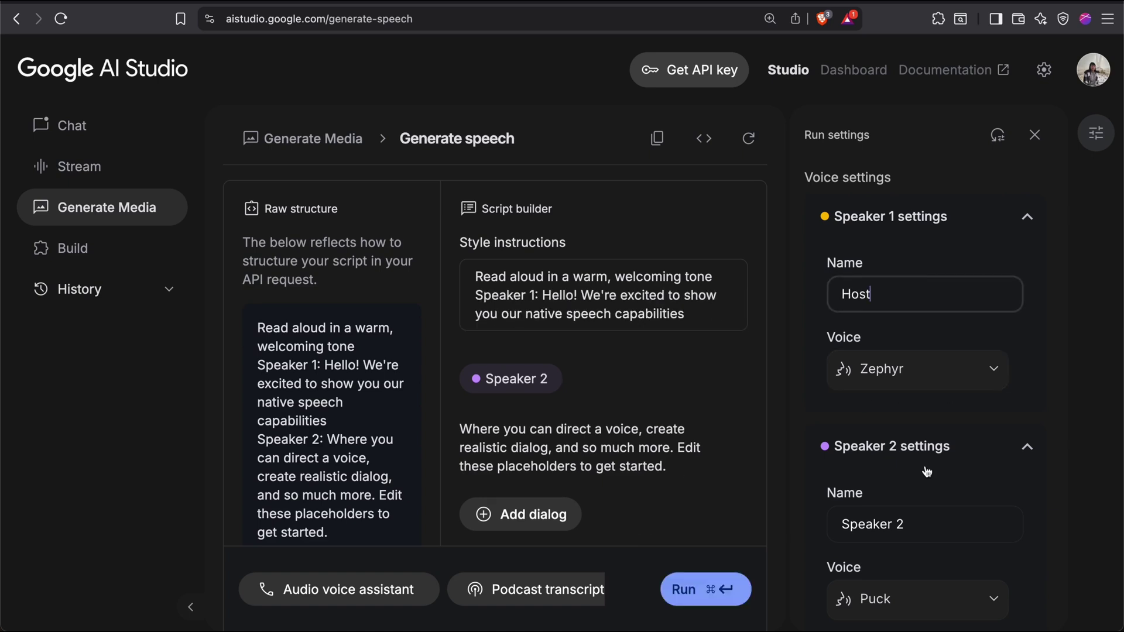
pyautogui.click(922, 525)
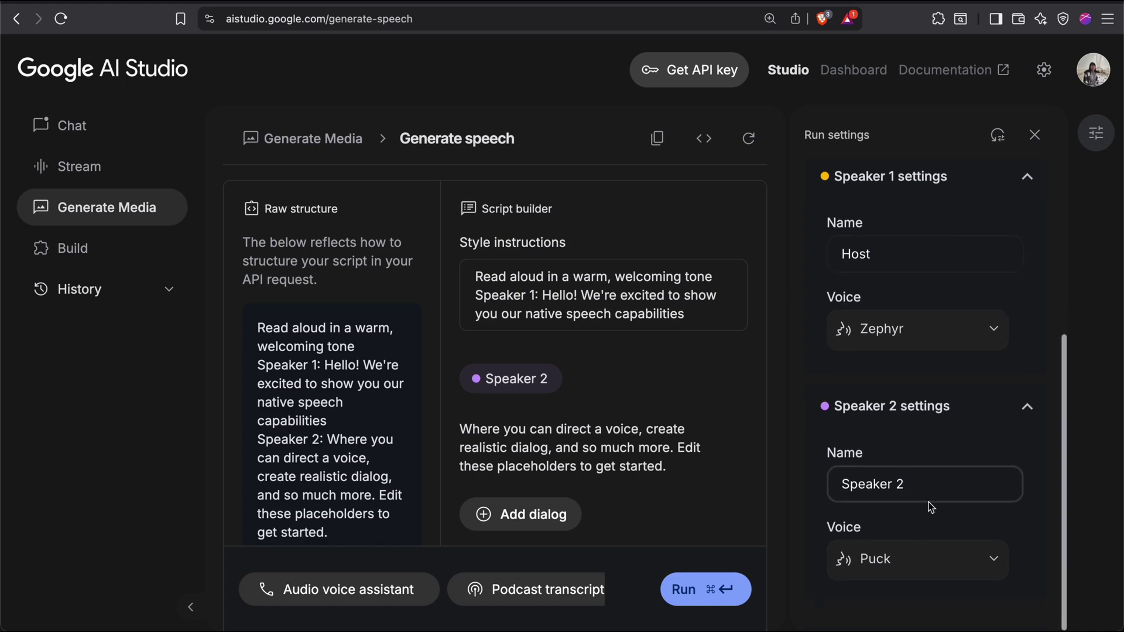
pyautogui.doubleClick(932, 487)
pyautogui.hotkey('ctrl', 'a')
pyautogui.press('BackSpace')
pyautogui.write('Expert')
pyautogui.click(1059, 457)
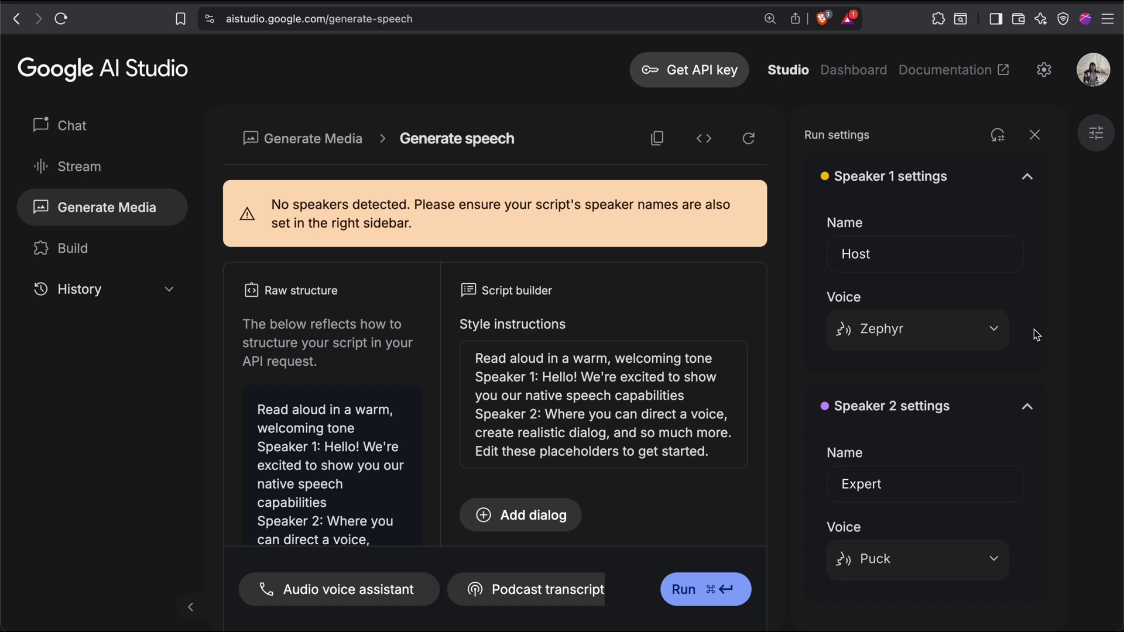
# Select Sulafat in Speaker 1's Voice list and Charon for Speaker 2
pyautogui.click(998, 328)
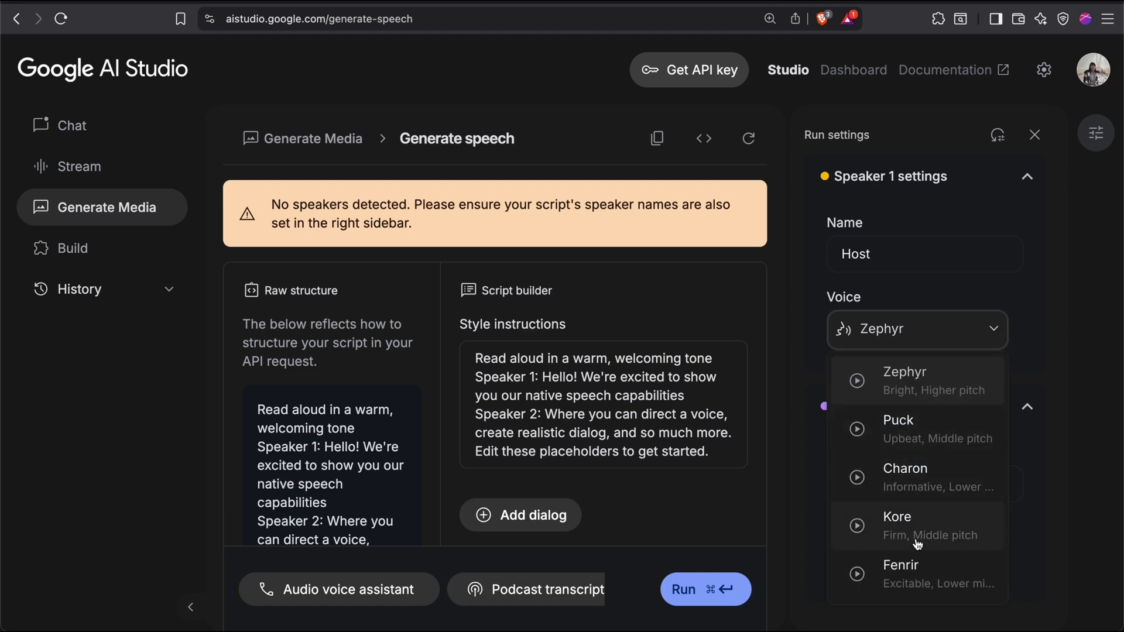
pyautogui.scroll(-2, 916, 541)
pyautogui.scroll(-2, 916, 542)
pyautogui.scroll(-2, 916, 542)
pyautogui.scroll(-2, 916, 542)
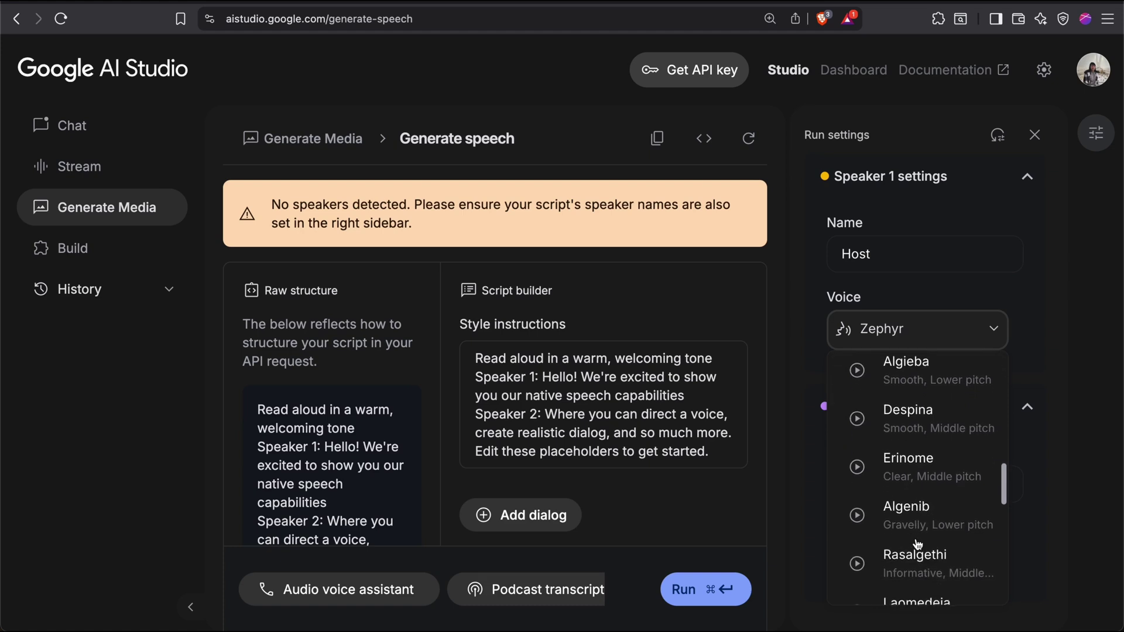
pyautogui.scroll(-1, 915, 542)
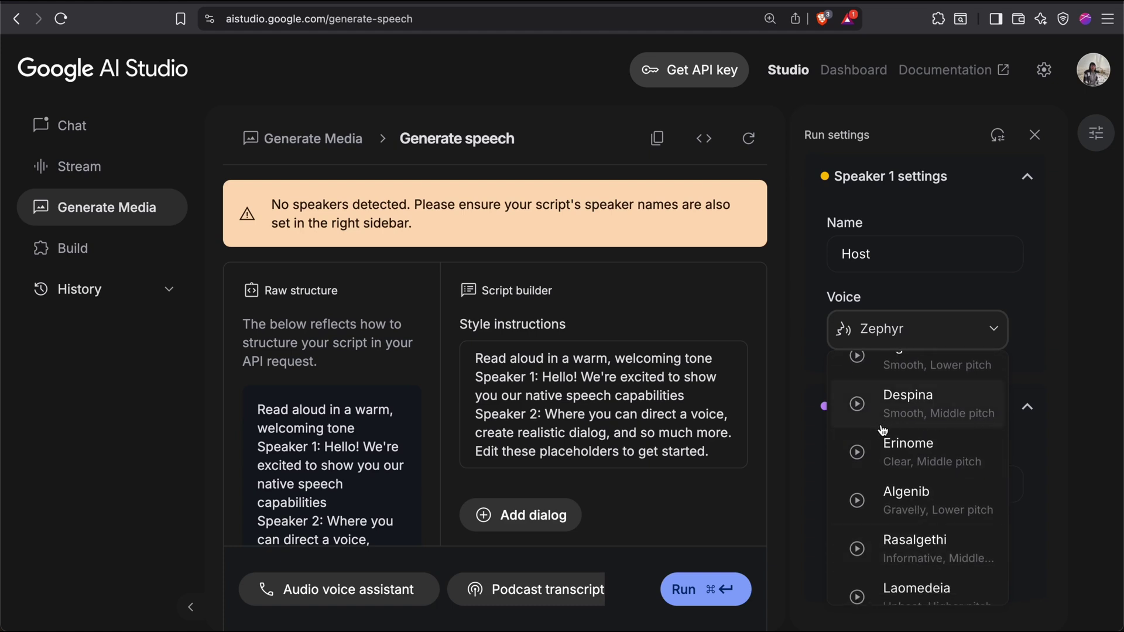
pyautogui.scroll(5, 917, 474)
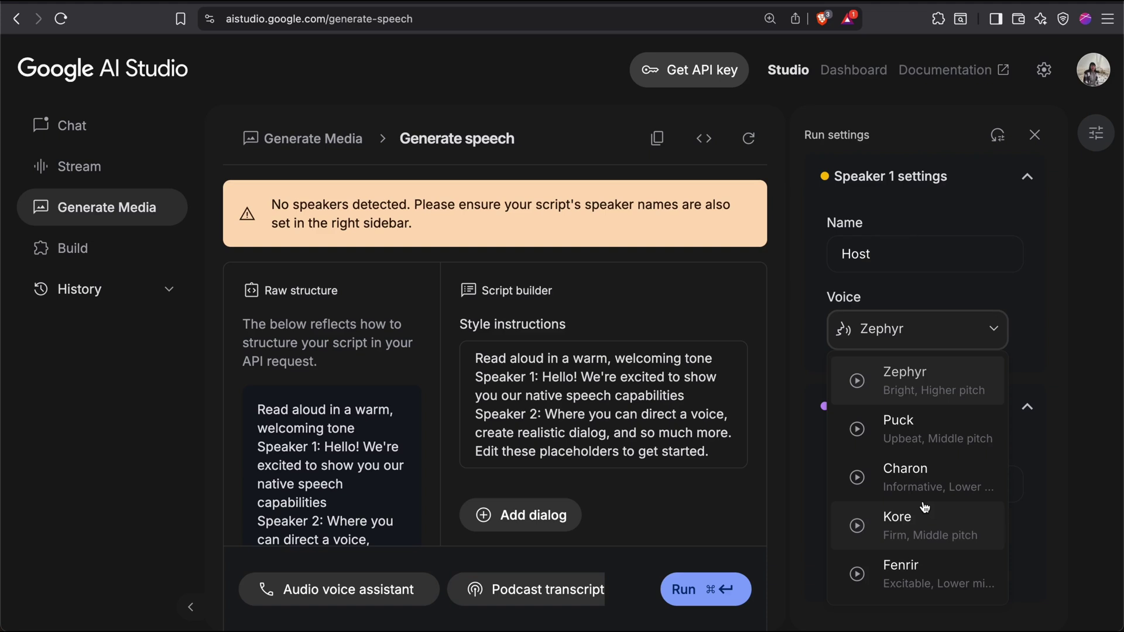
pyautogui.scroll(-10, 924, 506)
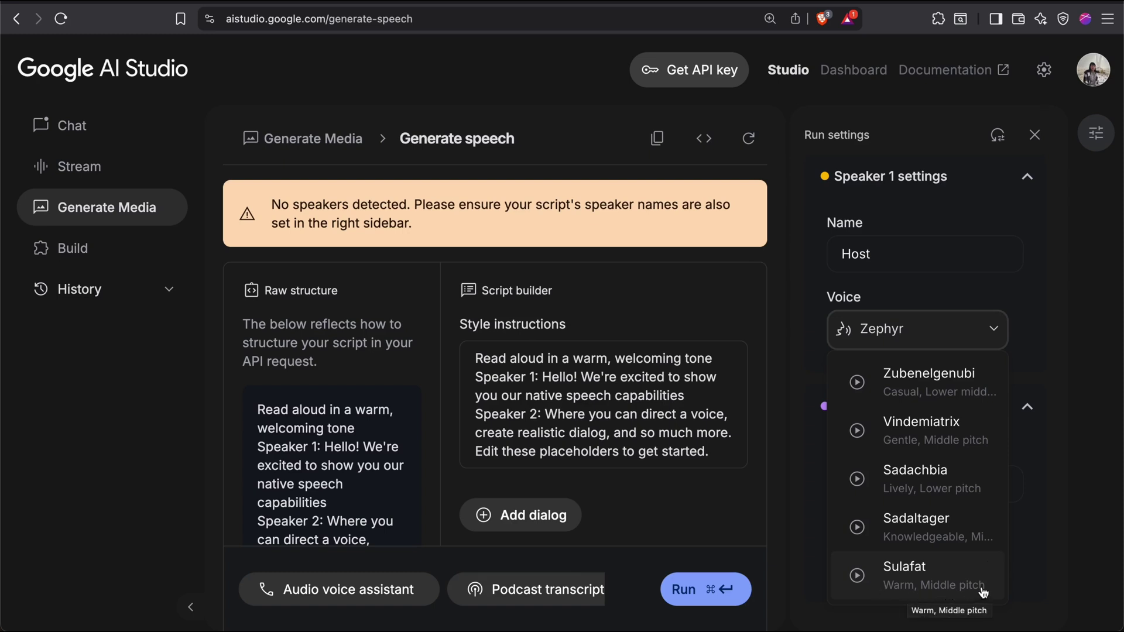
pyautogui.click(970, 573)
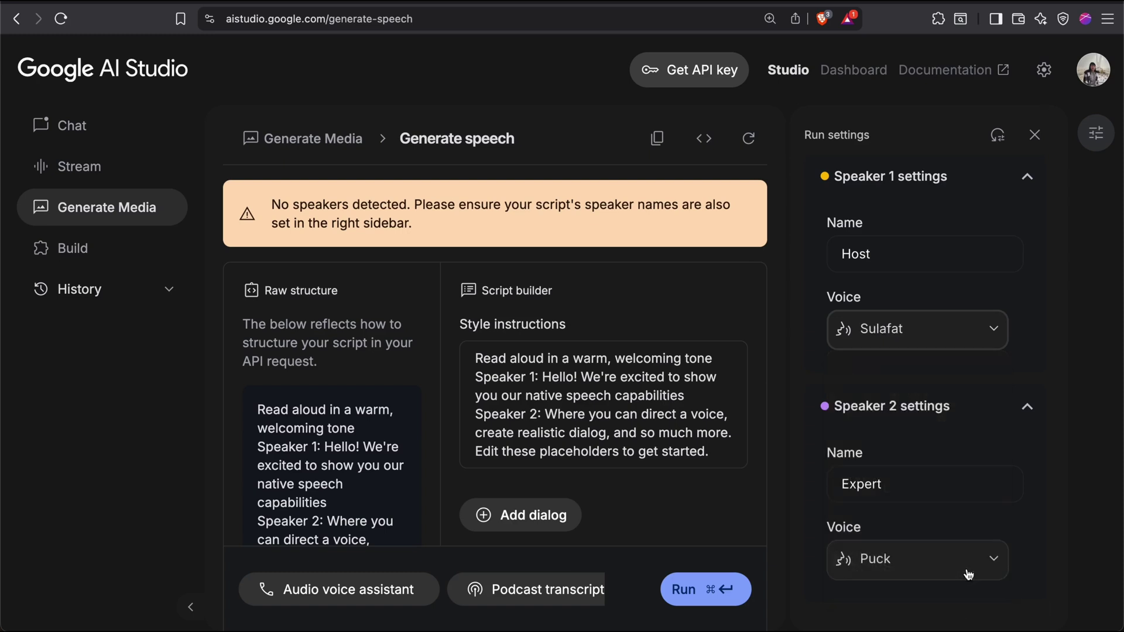
pyautogui.click(992, 559)
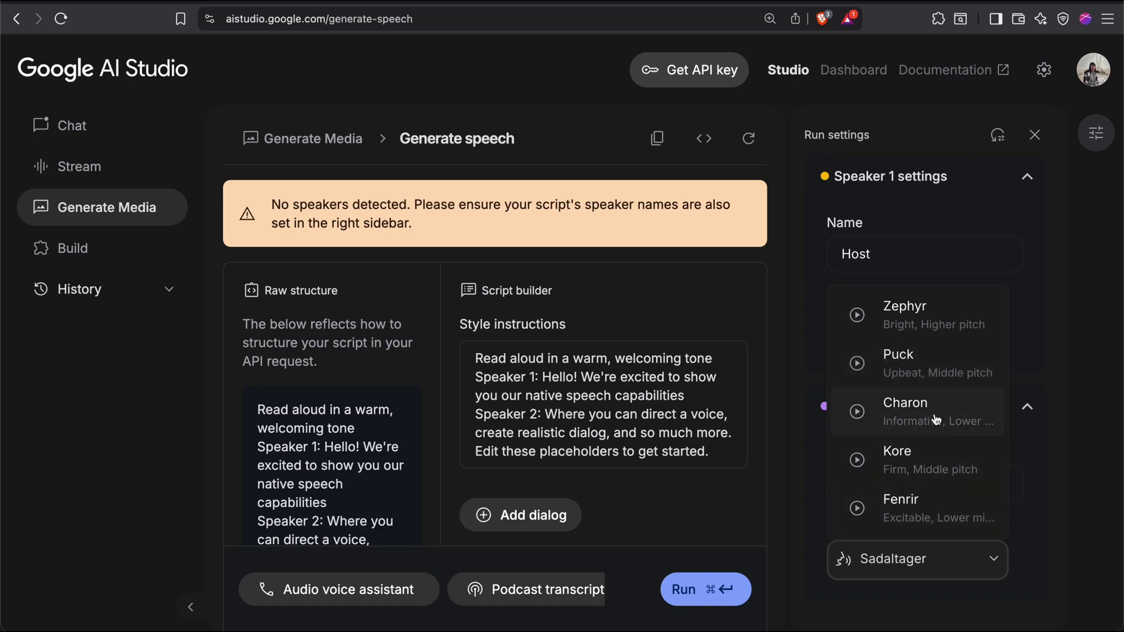
pyautogui.moveTo(938, 421)
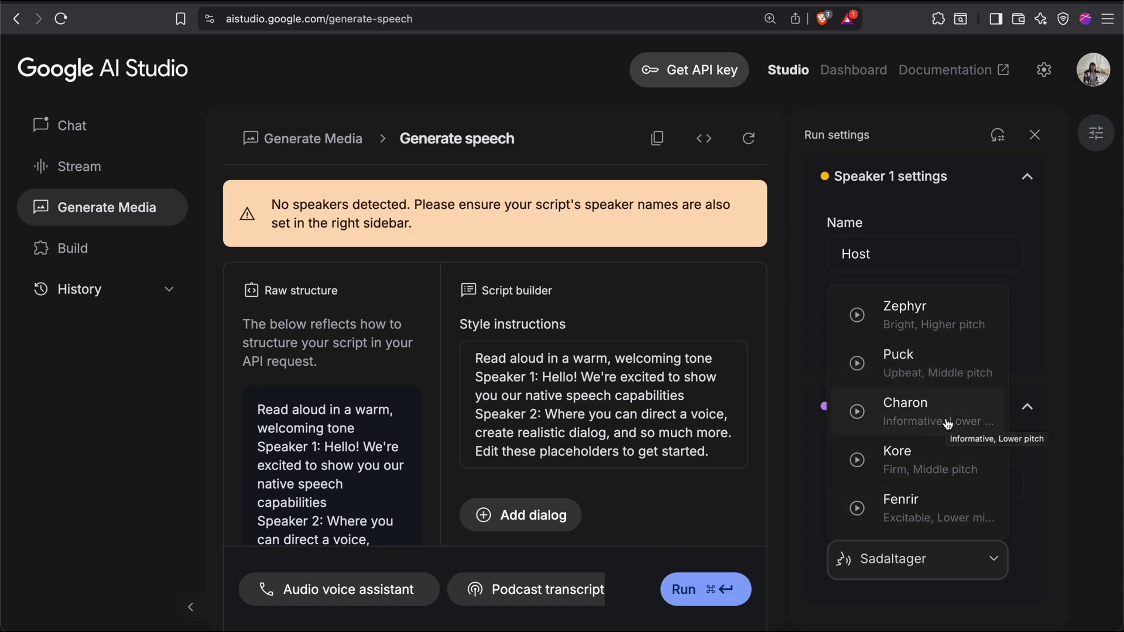
pyautogui.click(716, 465)
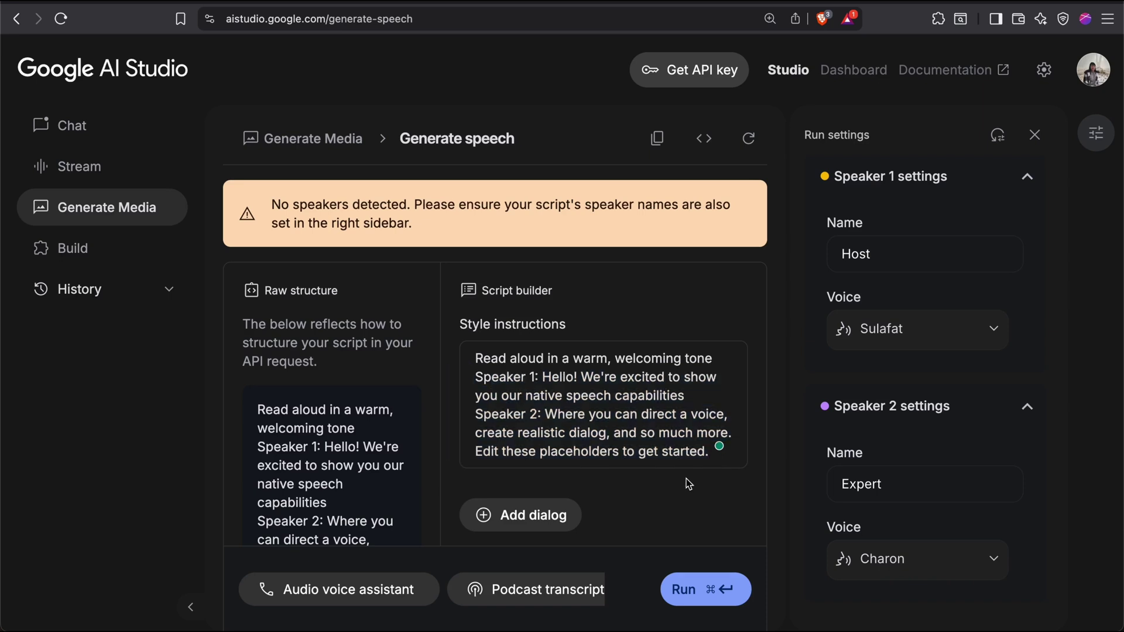
# Add Host and Expert dialog rows and paste the Host's welcome-back-to-the-AI-show line
pyautogui.click(540, 518)
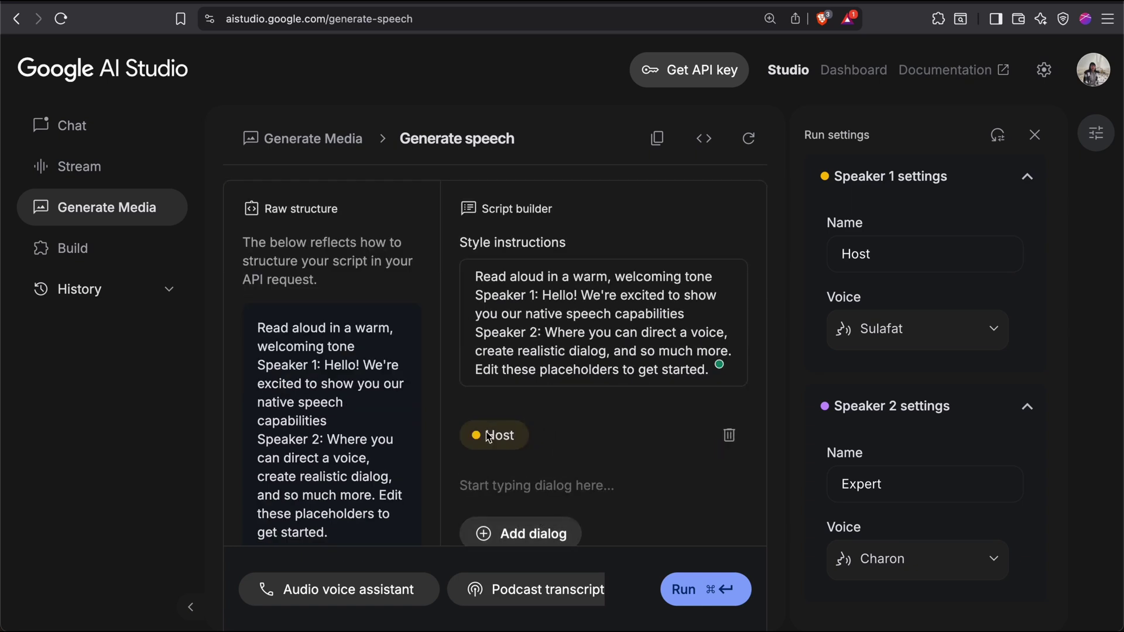
pyautogui.click(536, 532)
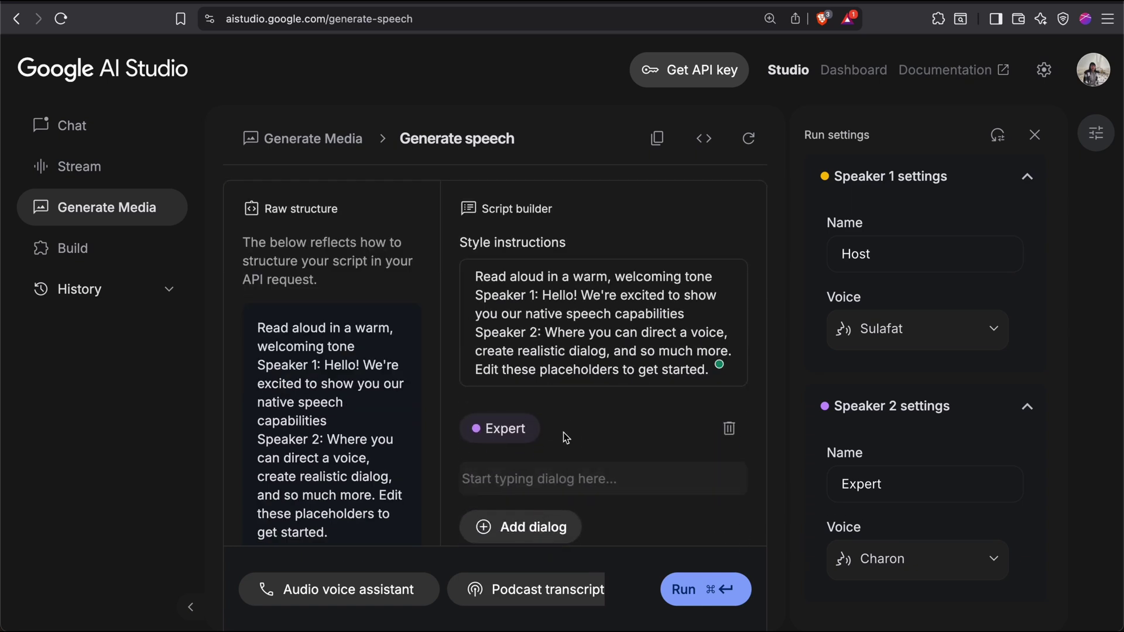
pyautogui.scroll(2, 561, 463)
pyautogui.click(521, 485)
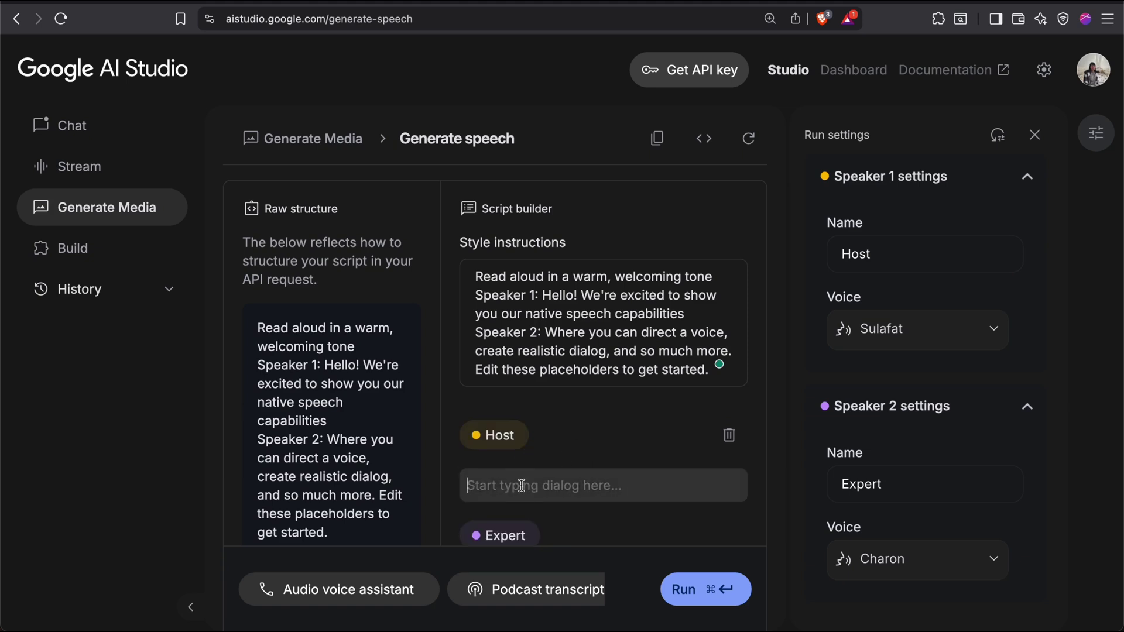
pyautogui.write('Welcome back to AI Decoded, the show that demystifies the world of artificial intelligence. Today, we have a special guest...')
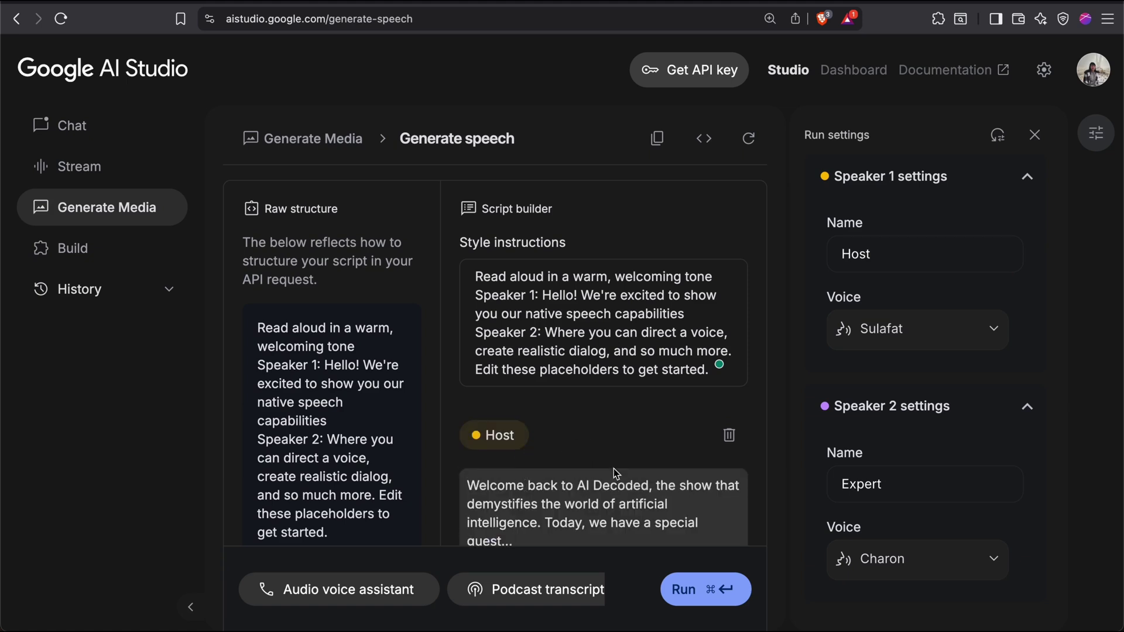
pyautogui.scroll(-1, 614, 468)
pyautogui.moveTo(640, 445); pyautogui.dragTo(650, 496)
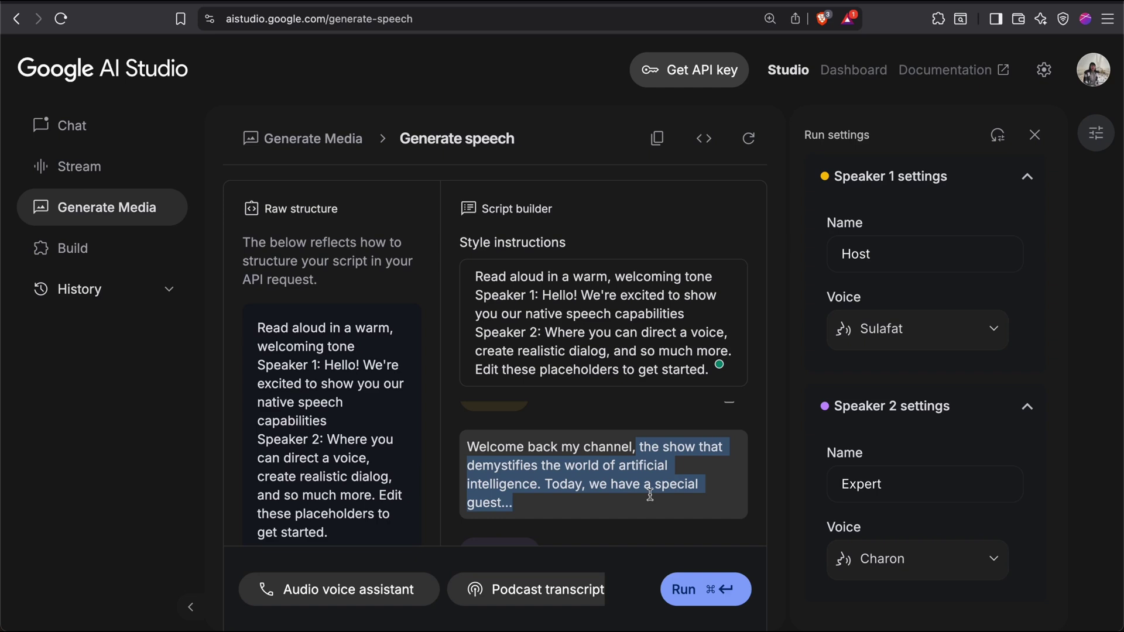
pyautogui.click(679, 505)
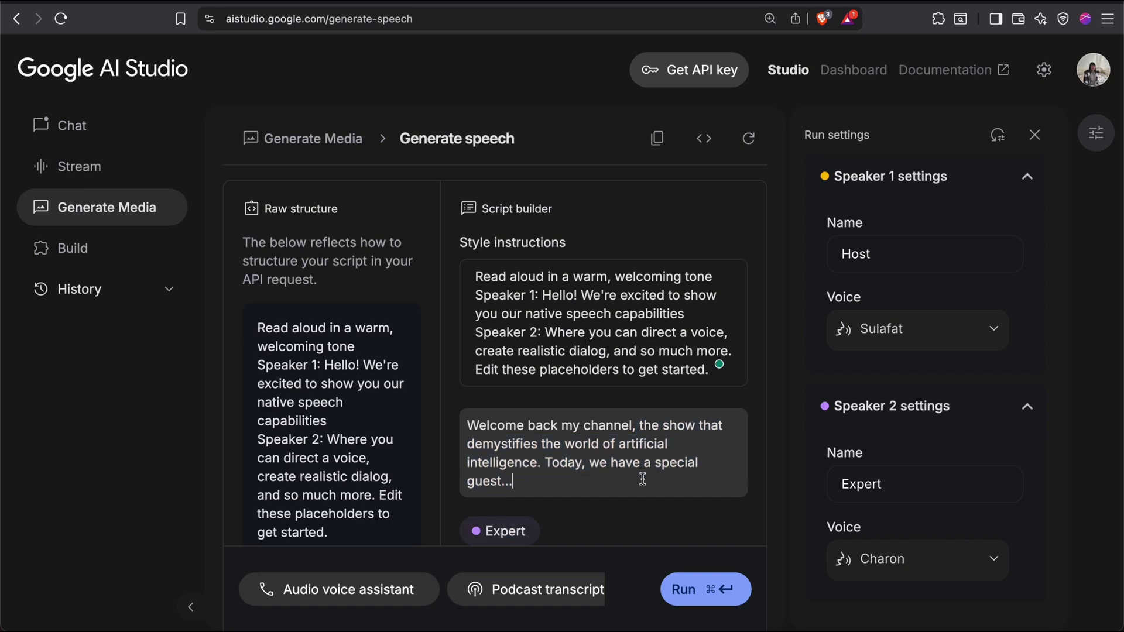
pyautogui.scroll(-3, 642, 479)
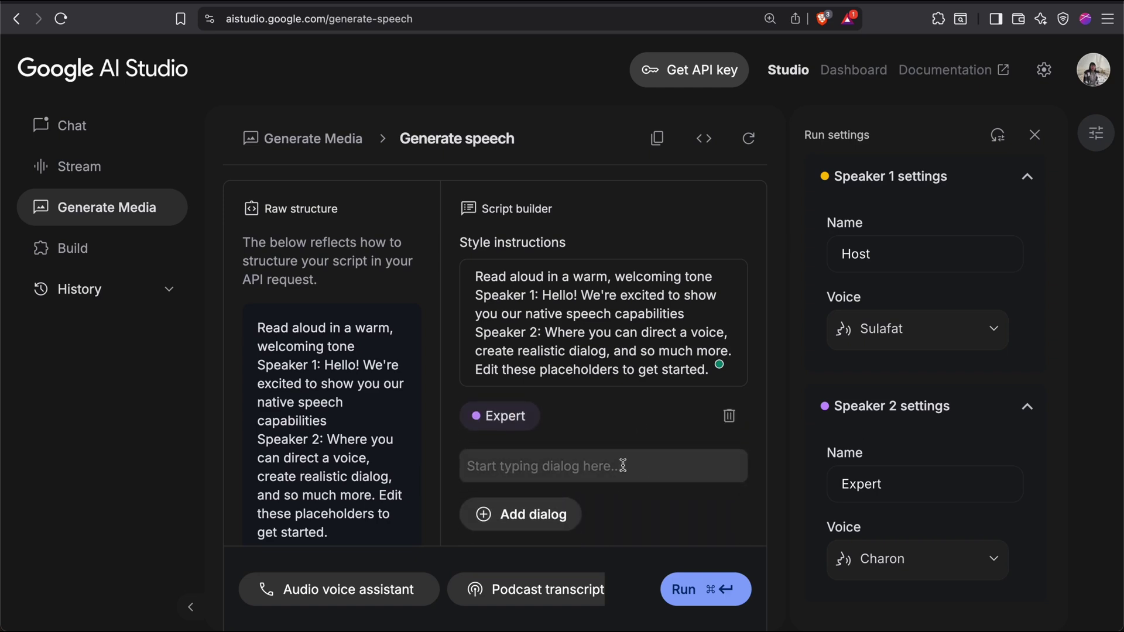
pyautogui.click(1039, 134)
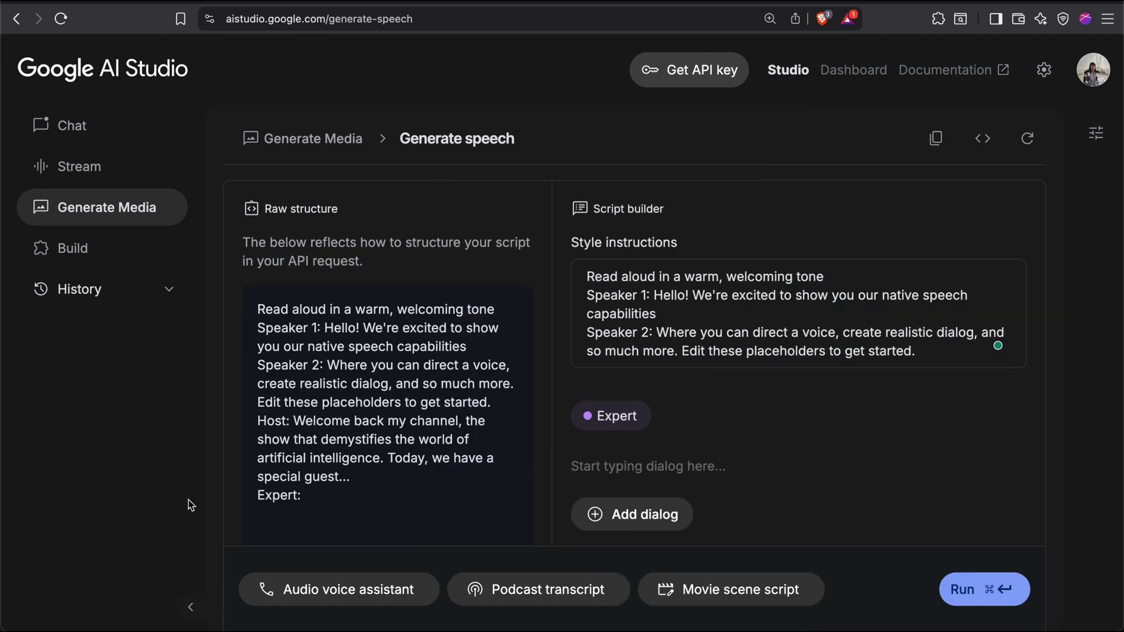
# Collapse the sidebar to widen the editor and add a new line after the Expert's reply
pyautogui.click(189, 607)
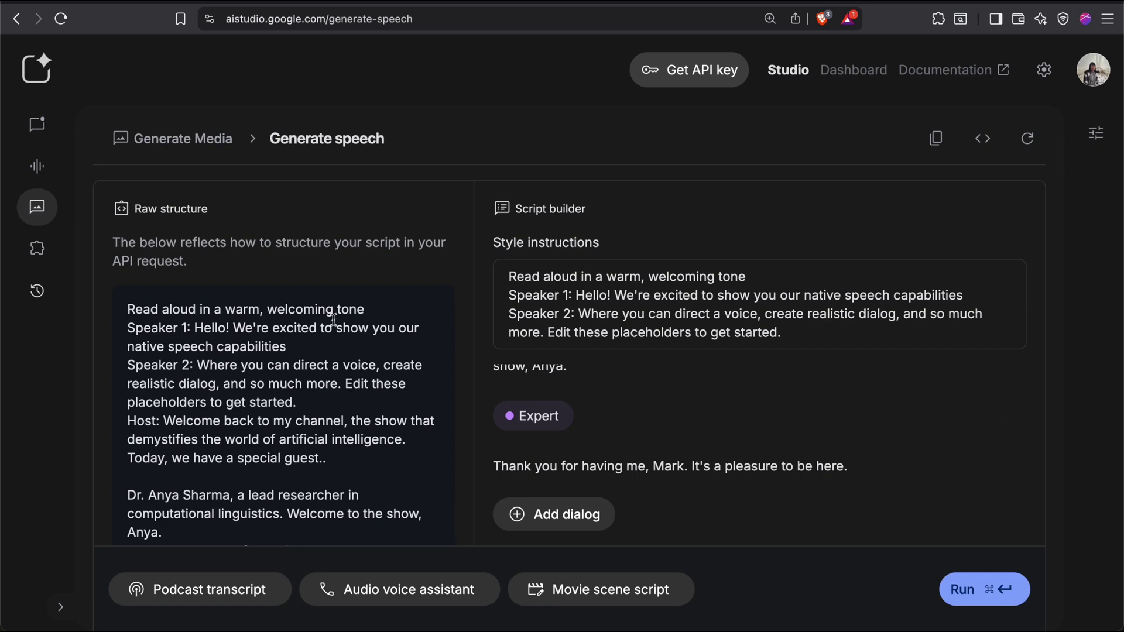
pyautogui.scroll(-1, 268, 423)
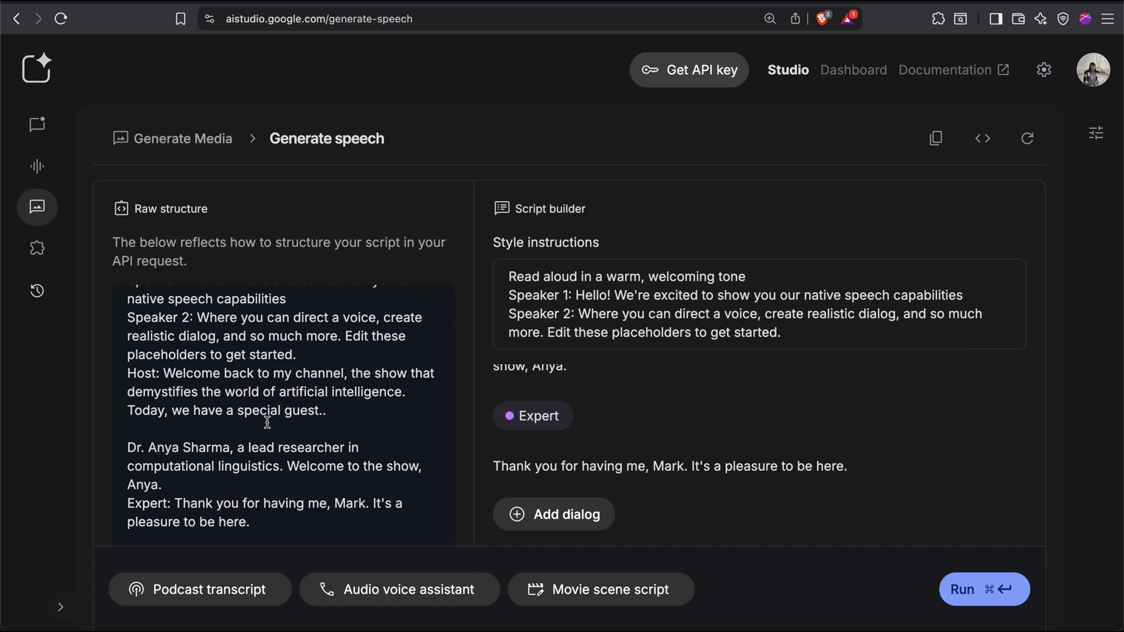
pyautogui.moveTo(211, 284); pyautogui.dragTo(233, 280)
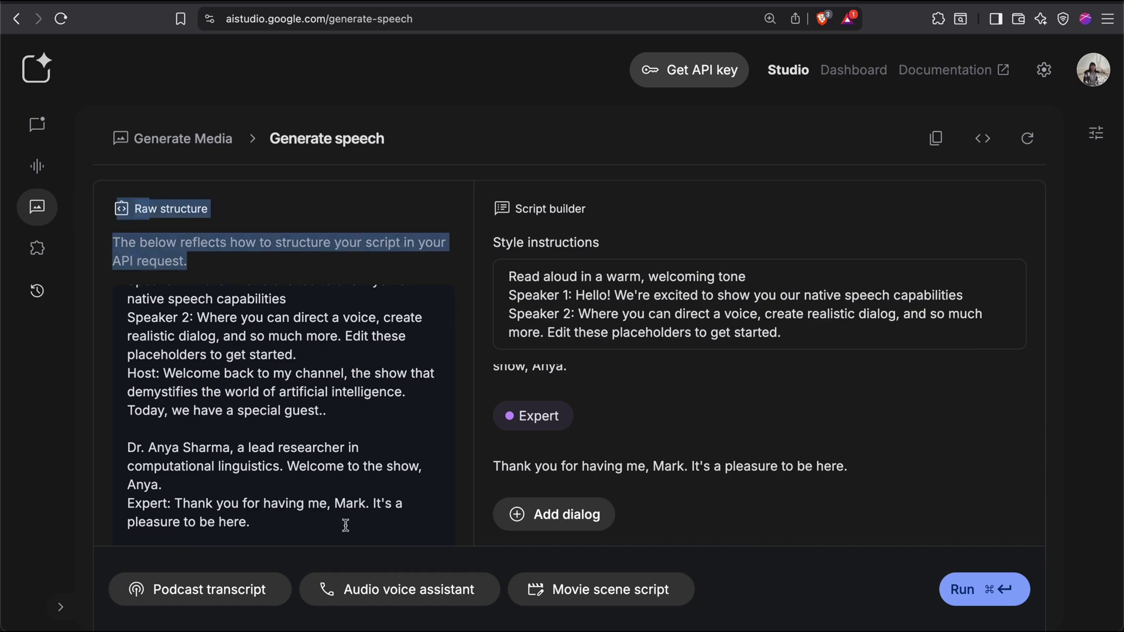
pyautogui.click(281, 526)
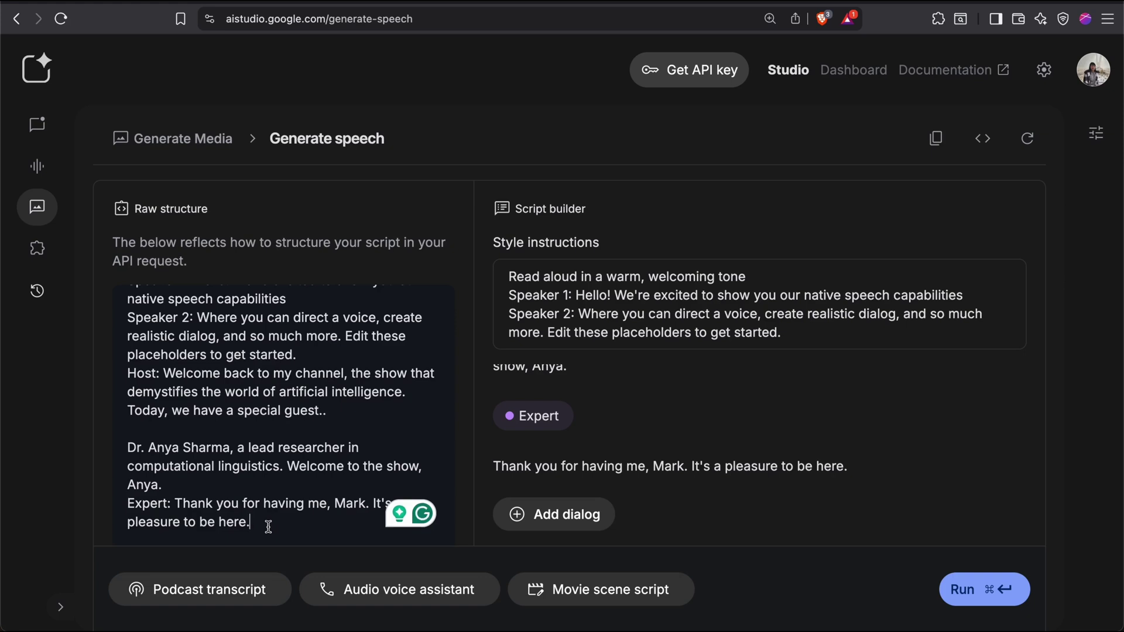
pyautogui.press('Return')
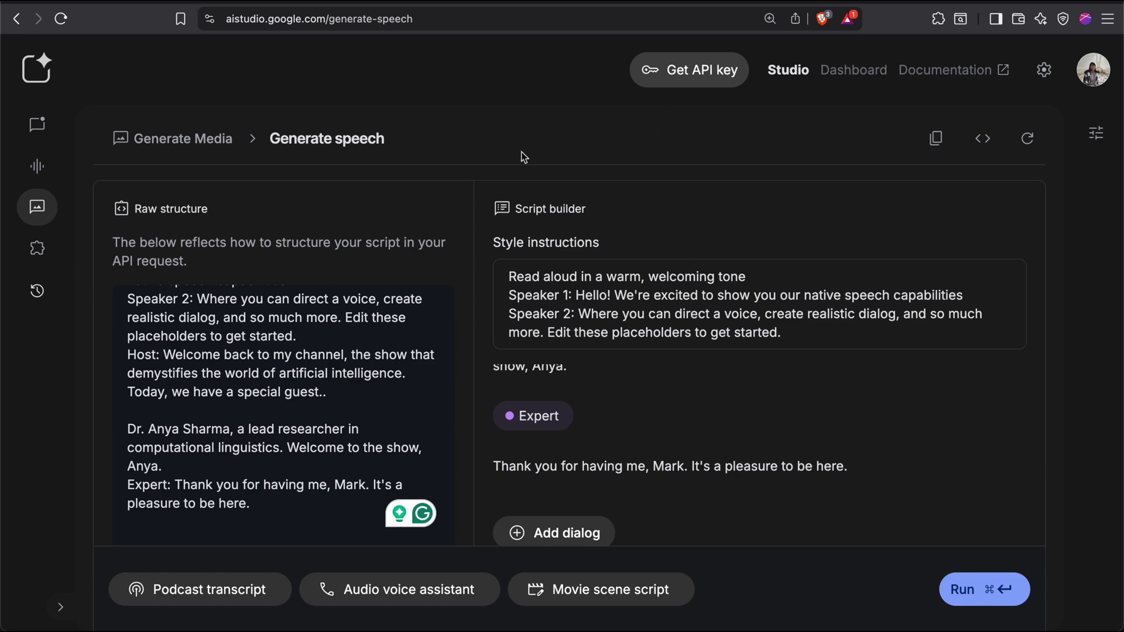
# Paste the Host's indistinguishable-voices question and the Expert's 'Closer than most people think' answer
pyautogui.write("Host: So, let's dive right in. The topic on everyone's mind is generative voice. How close are we to AI voices being completely indistinguishable from humans?  Expert: Closer than most people think. With models like the one we're using to speak right now, the primary hurdles are no longer just clarity, but emotional range and contextual understanding.")
pyautogui.scroll(1, 363, 353)
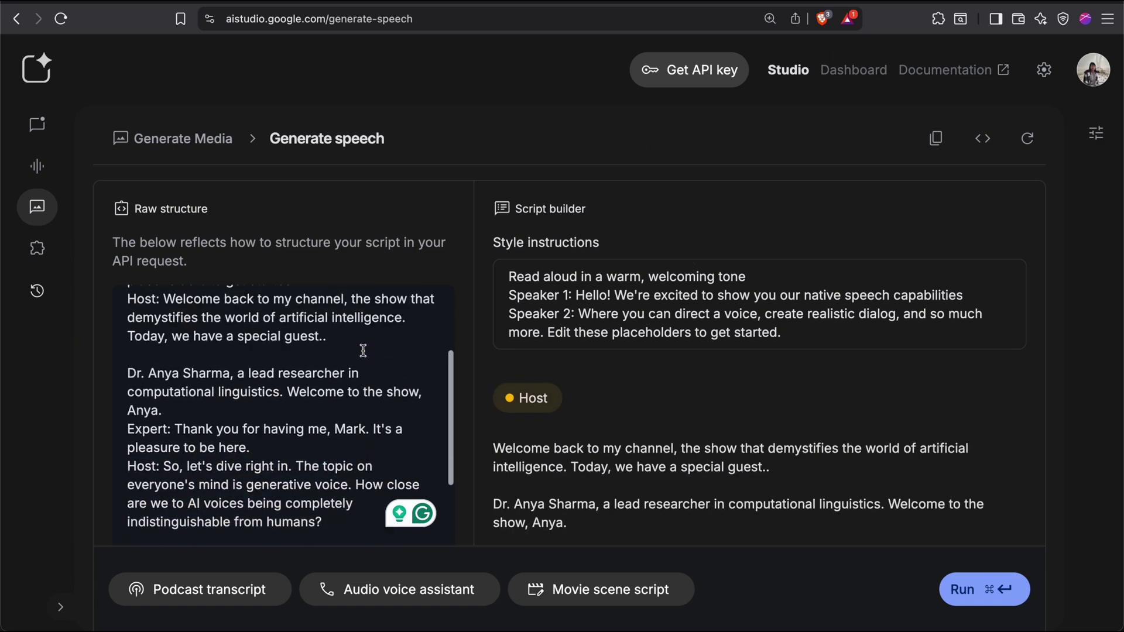
pyautogui.scroll(-1, 364, 353)
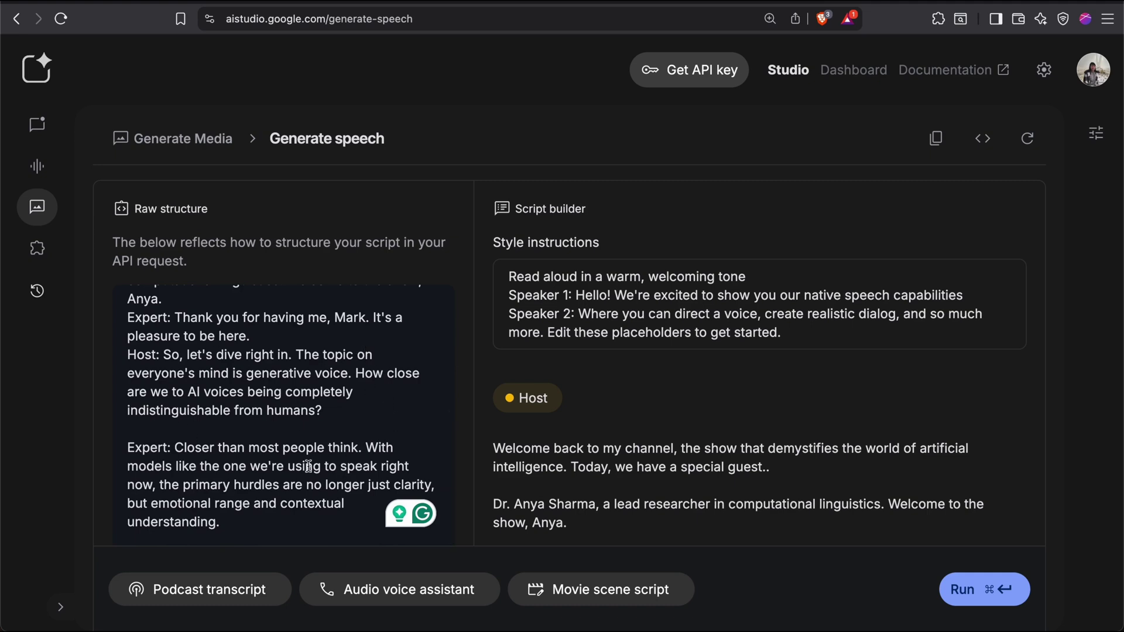
pyautogui.scroll(-3, 618, 465)
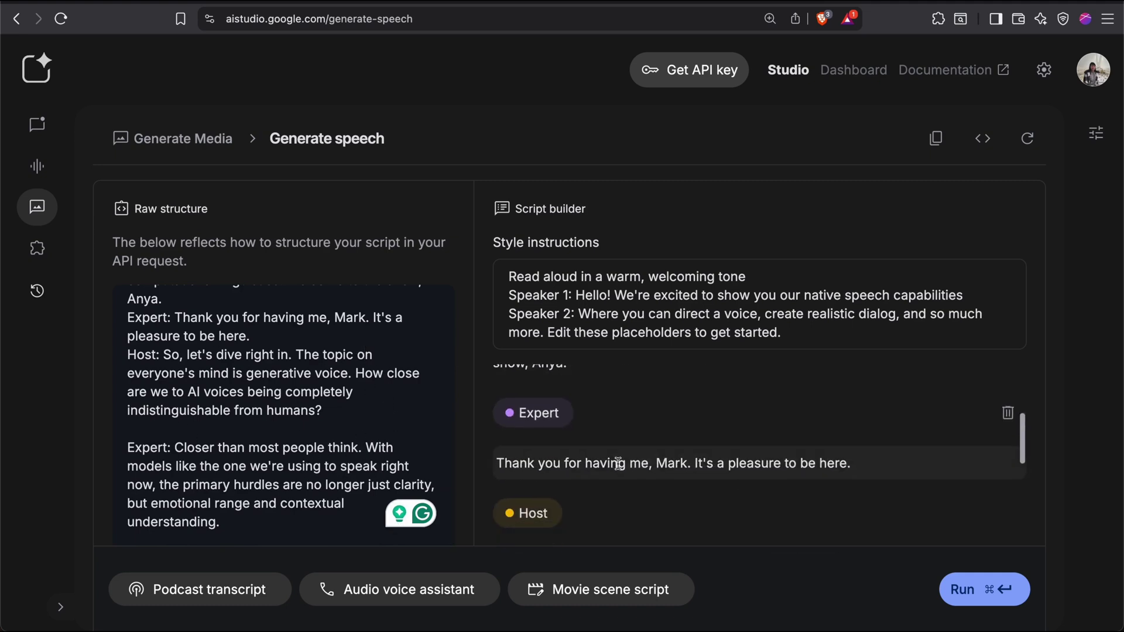
pyautogui.scroll(-3, 617, 466)
pyautogui.scroll(-3, 617, 466)
pyautogui.scroll(-1, 617, 467)
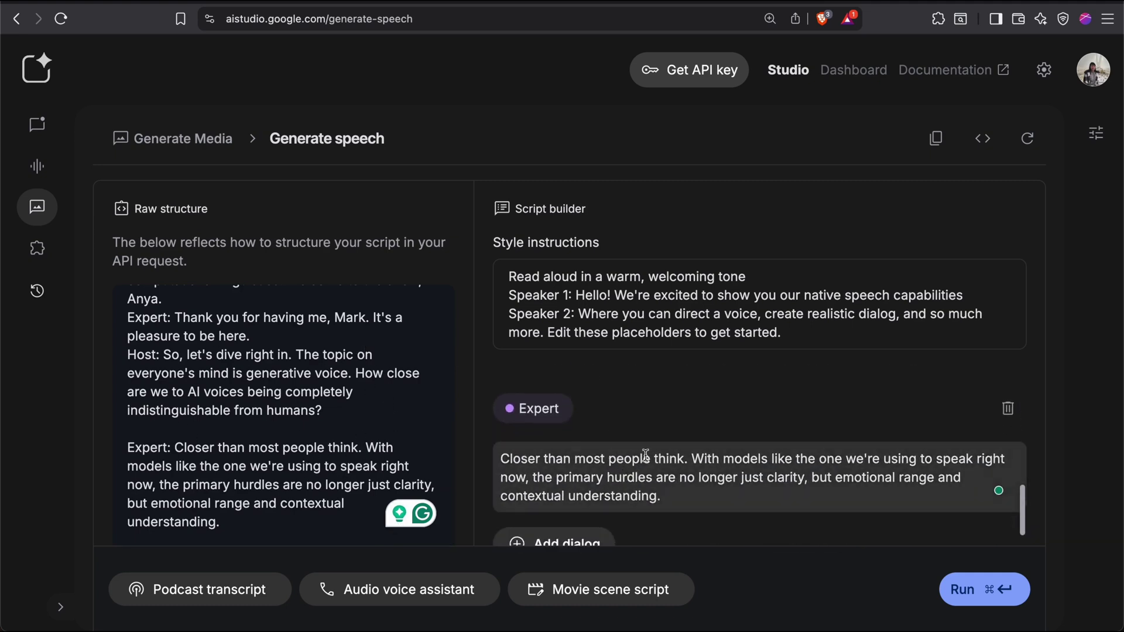
pyautogui.scroll(2, 628, 435)
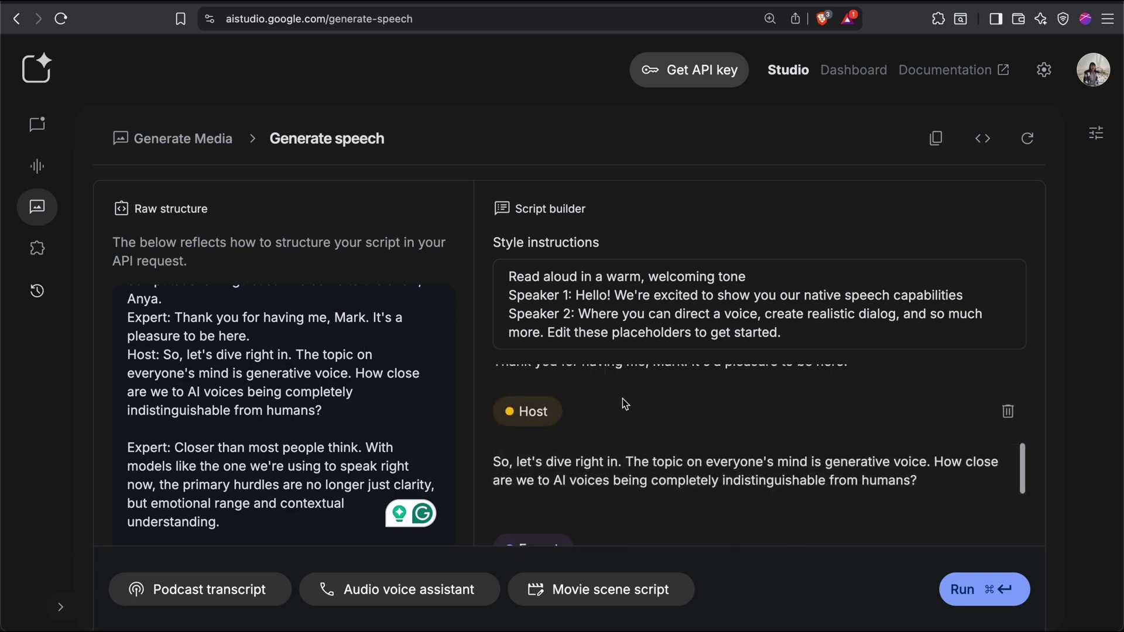
pyautogui.scroll(-3, 628, 404)
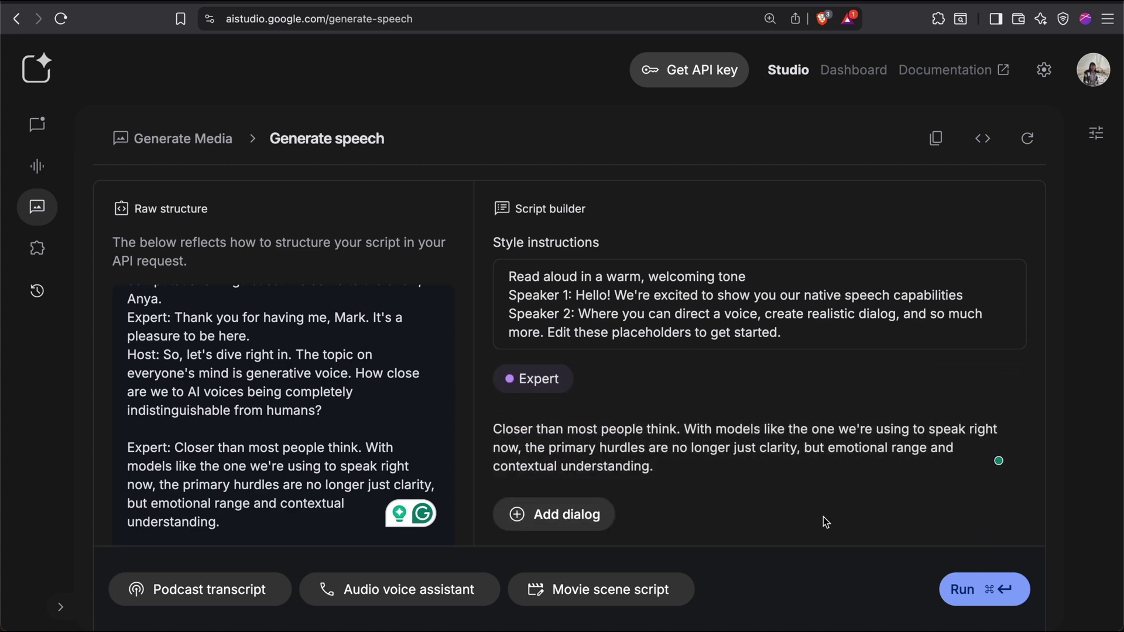
# Start generating the Host–Expert speech, then select the closing quote after 'understanding.'
pyautogui.click(974, 590)
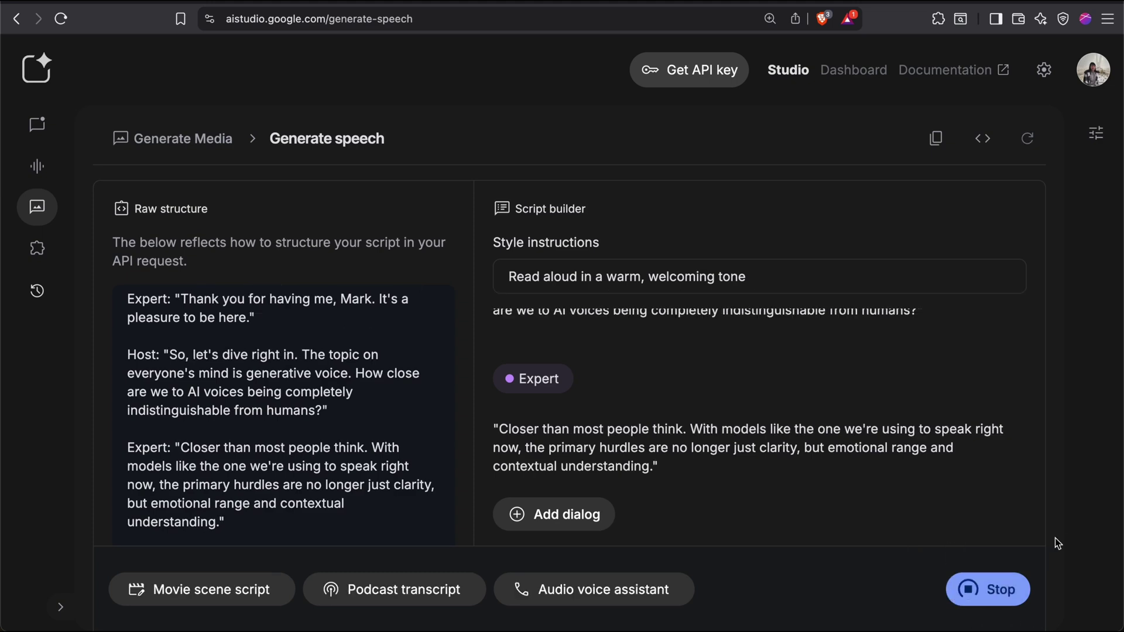
pyautogui.click(180, 447)
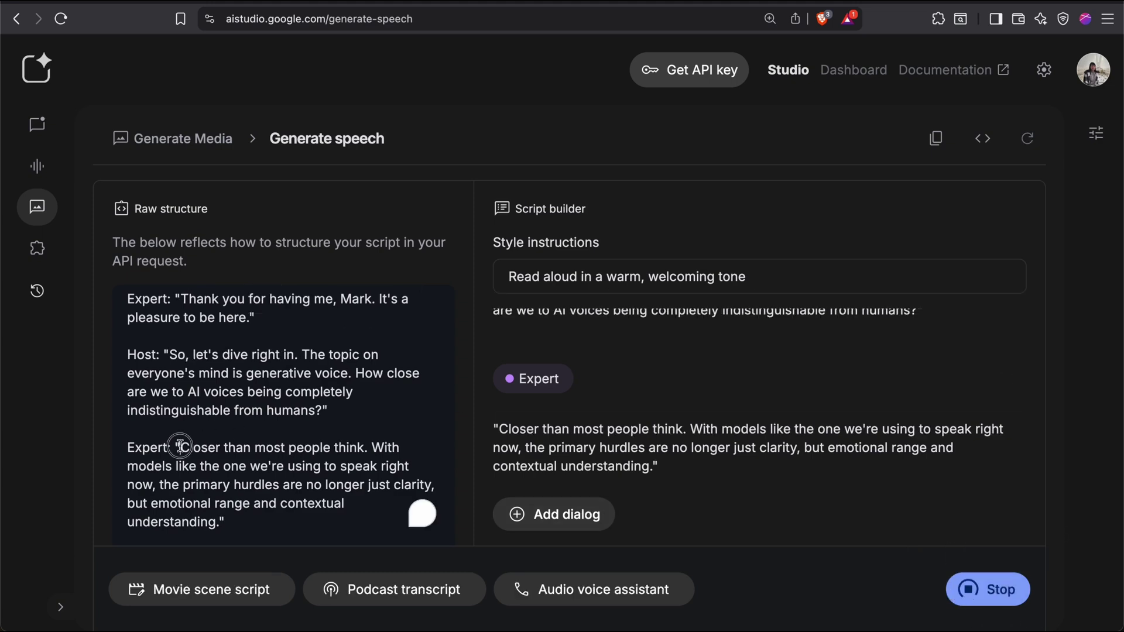
pyautogui.doubleClick(223, 521)
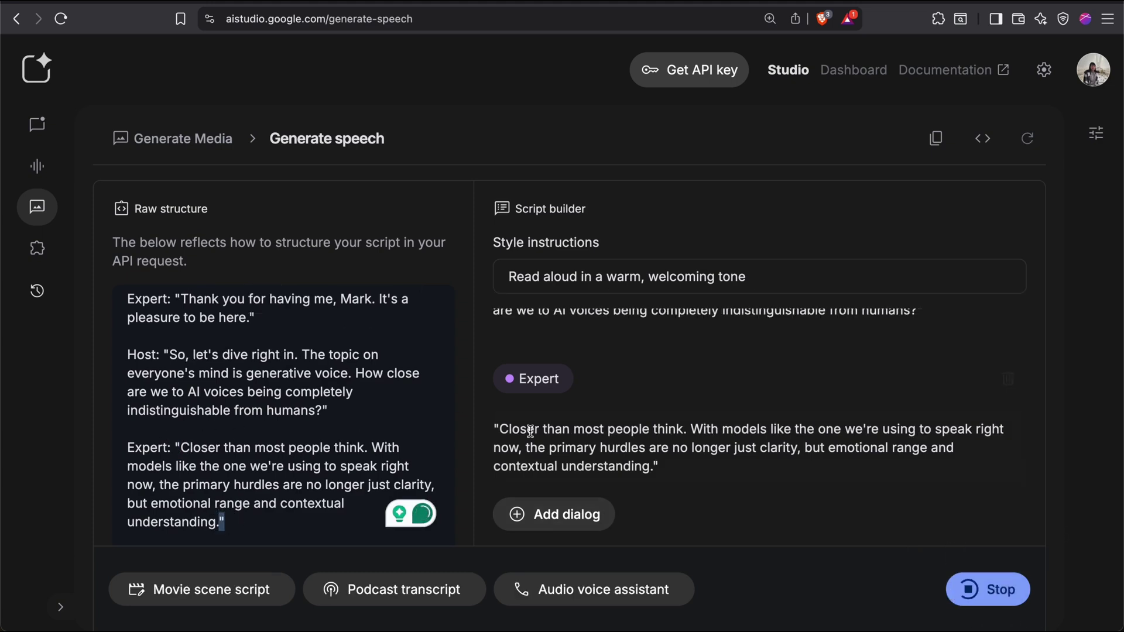
pyautogui.scroll(8, 605, 407)
pyautogui.scroll(8, 605, 407)
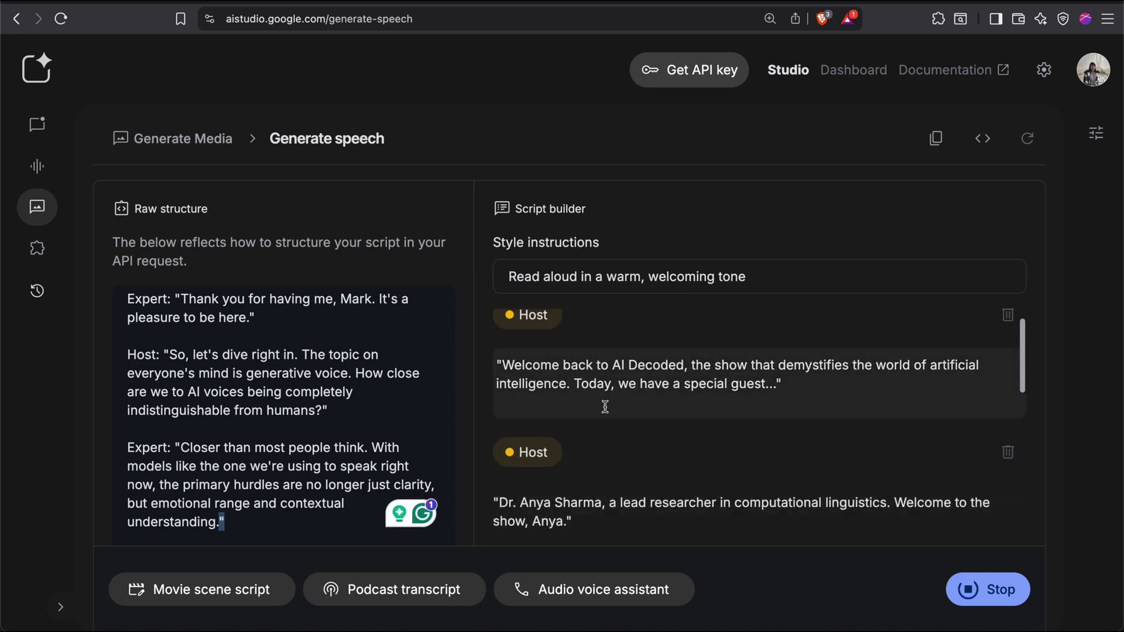
pyautogui.scroll(-1, 605, 407)
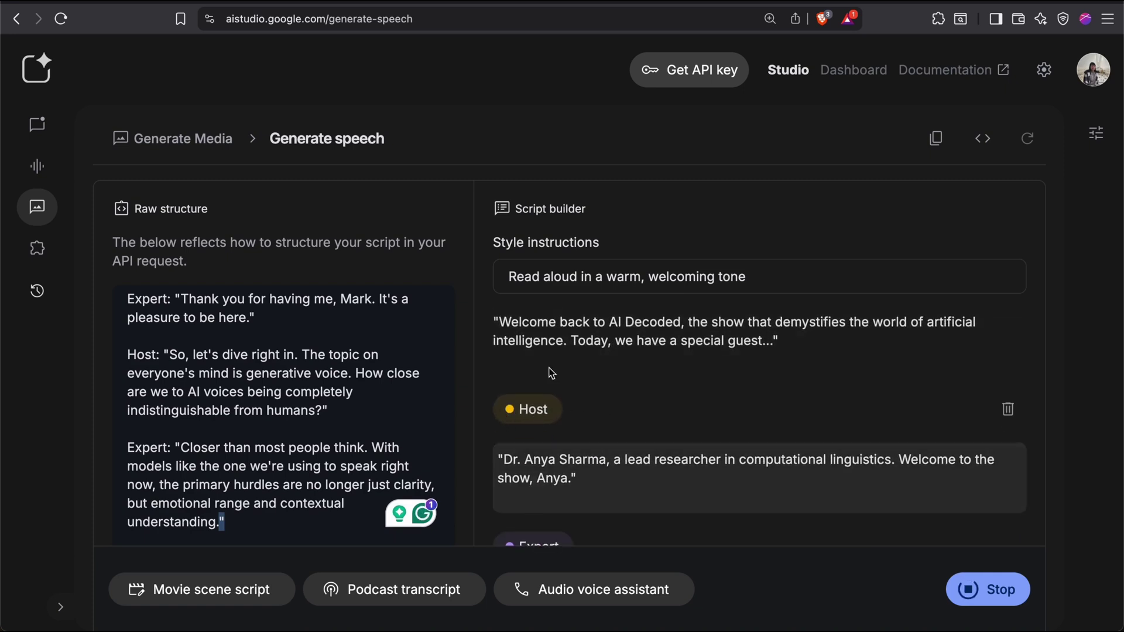
pyautogui.scroll(1, 552, 373)
pyautogui.scroll(-2, 582, 426)
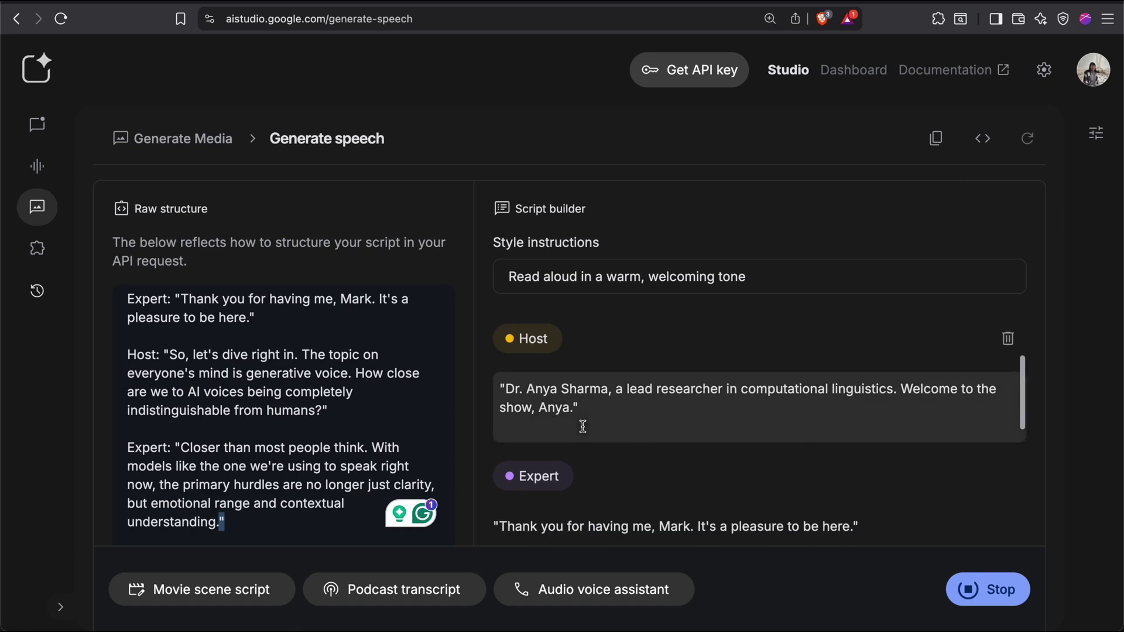
pyautogui.scroll(-1, 582, 426)
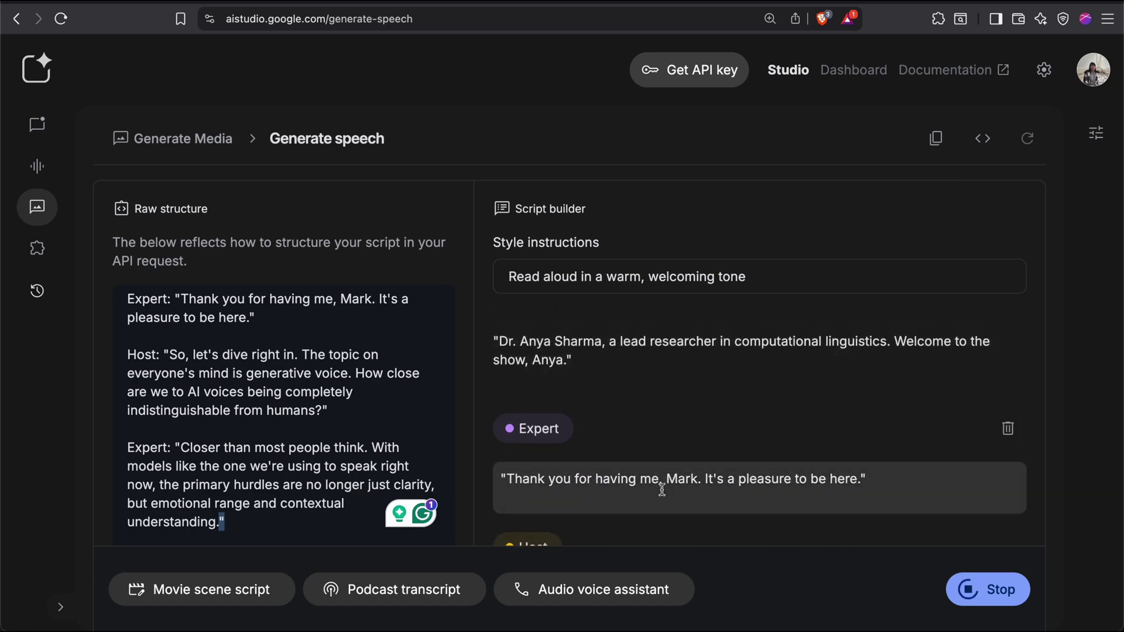
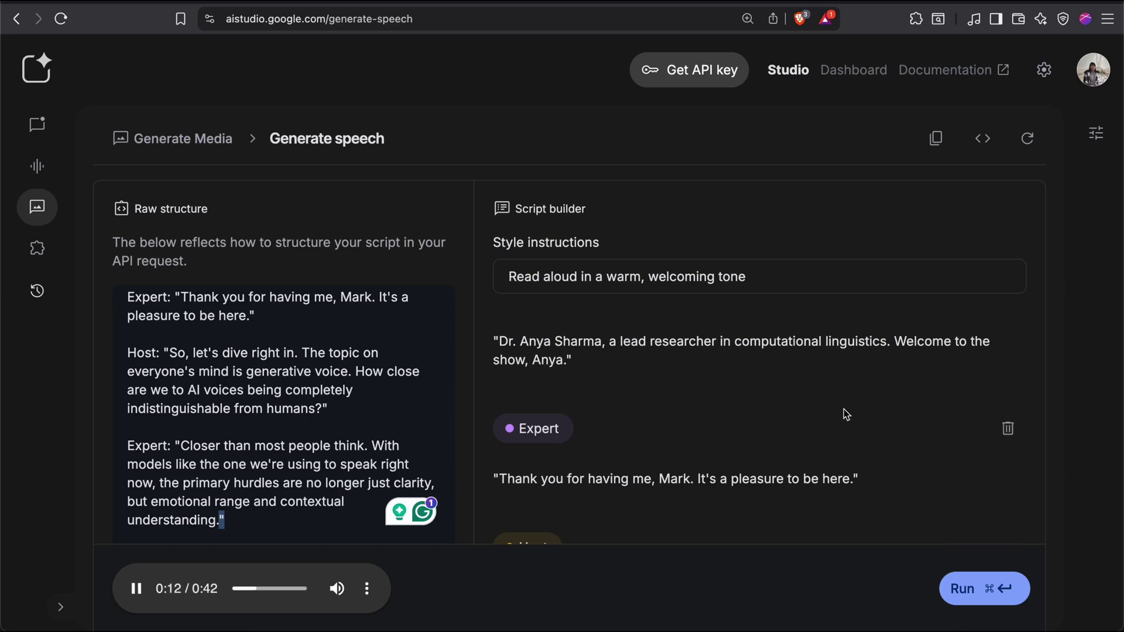
pyautogui.scroll(3, 845, 414)
pyautogui.scroll(-2, 846, 414)
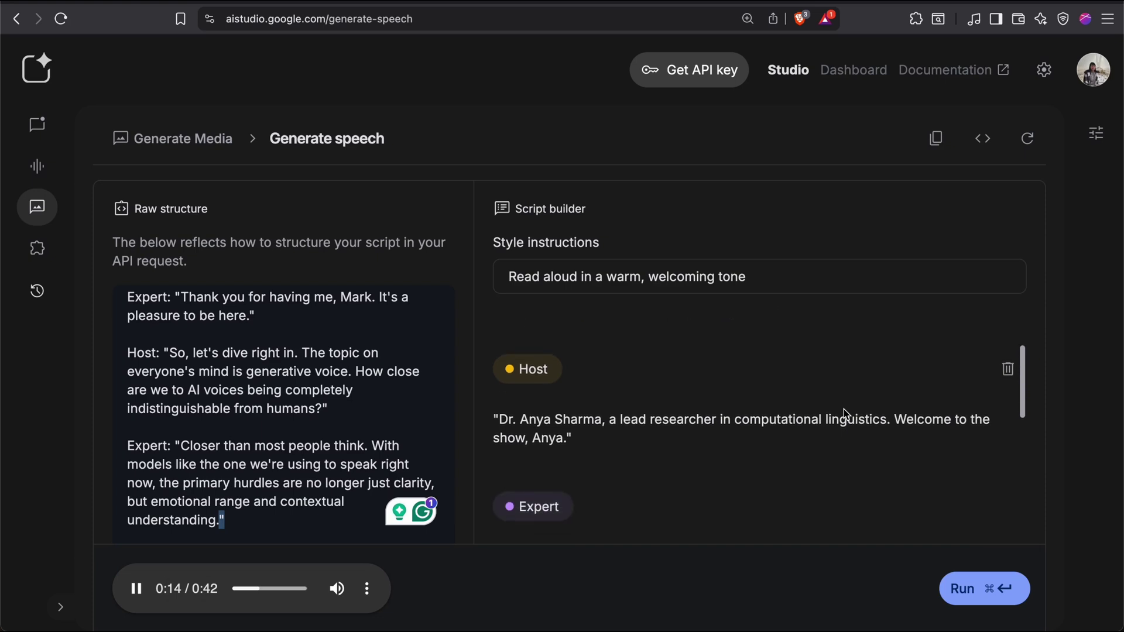
pyautogui.scroll(-3, 843, 409)
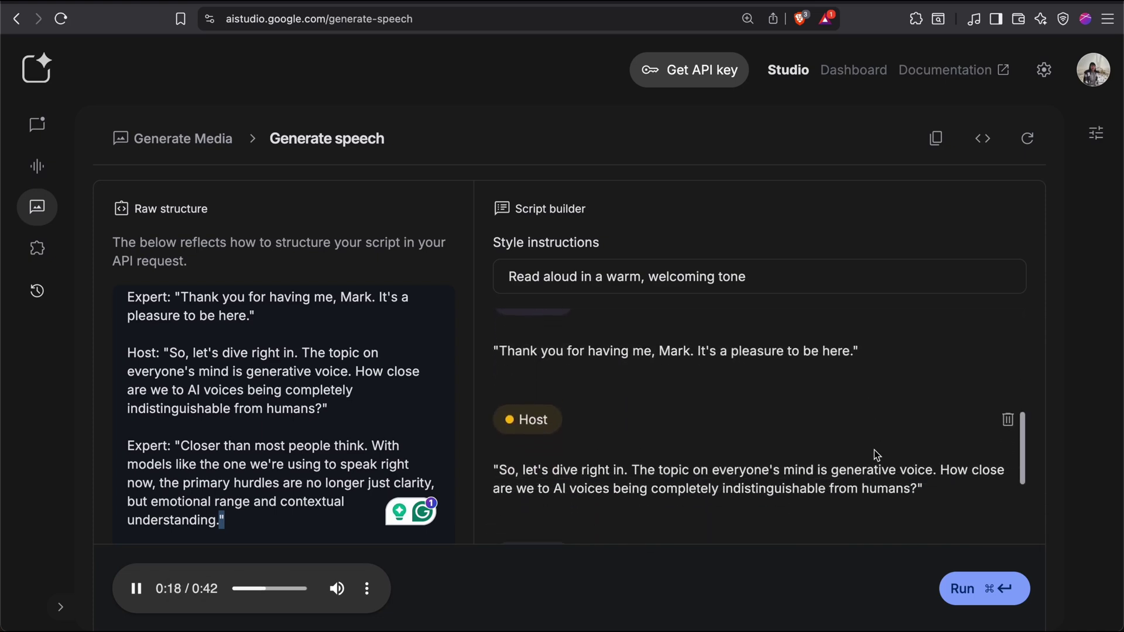
pyautogui.scroll(-3, 874, 450)
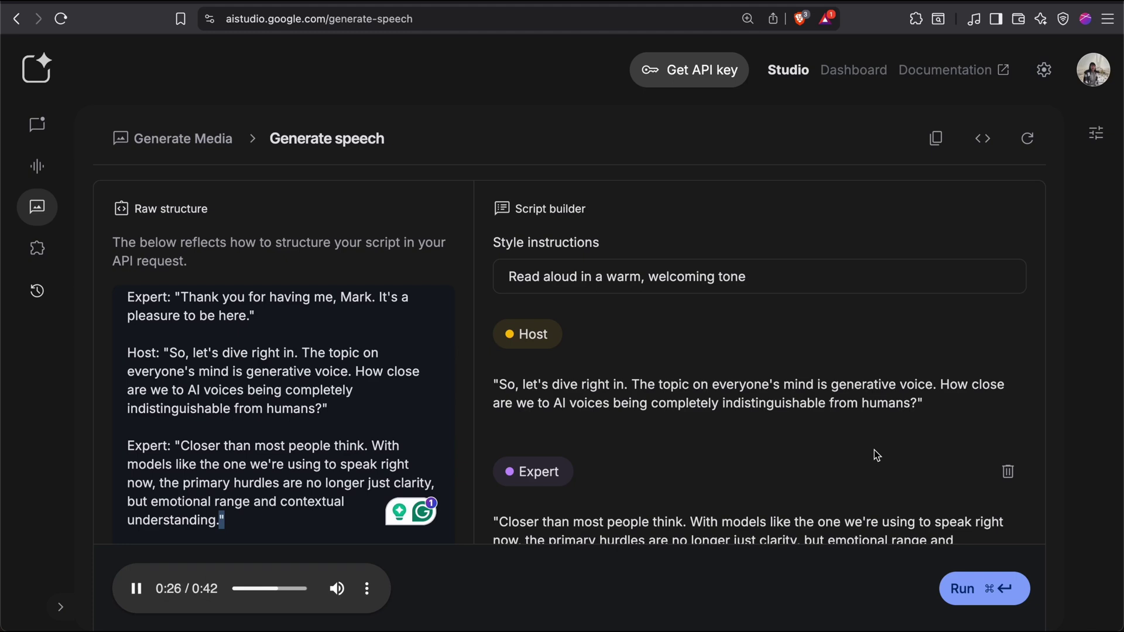
pyautogui.scroll(-2, 873, 449)
pyautogui.scroll(-1, 874, 450)
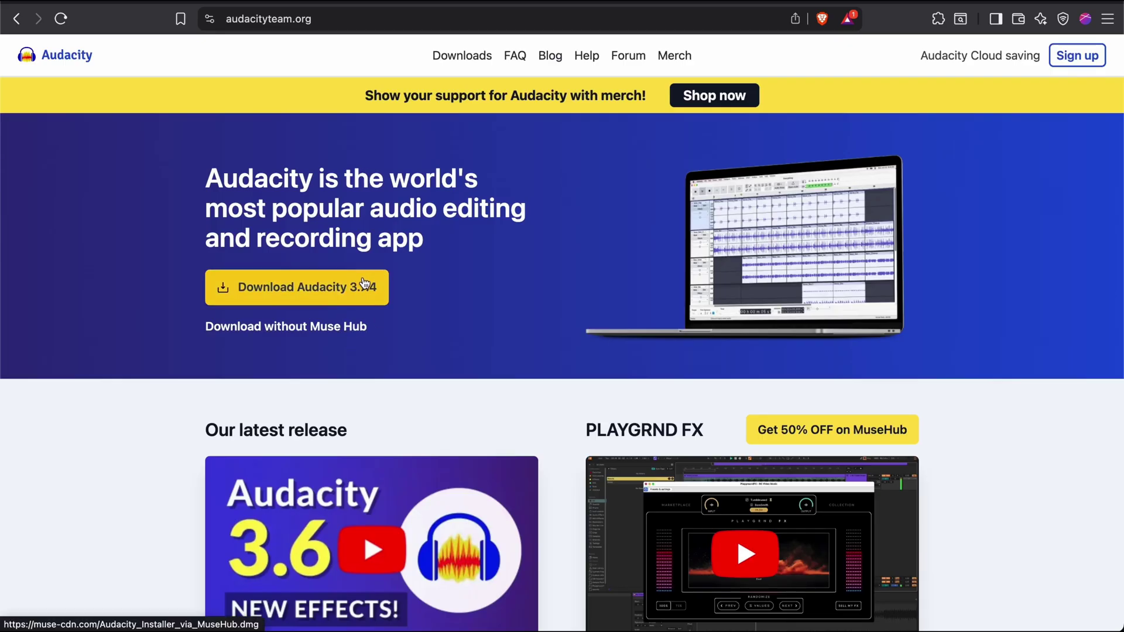
# Download the Audacity installer from audacityteam.org
pyautogui.click(365, 283)
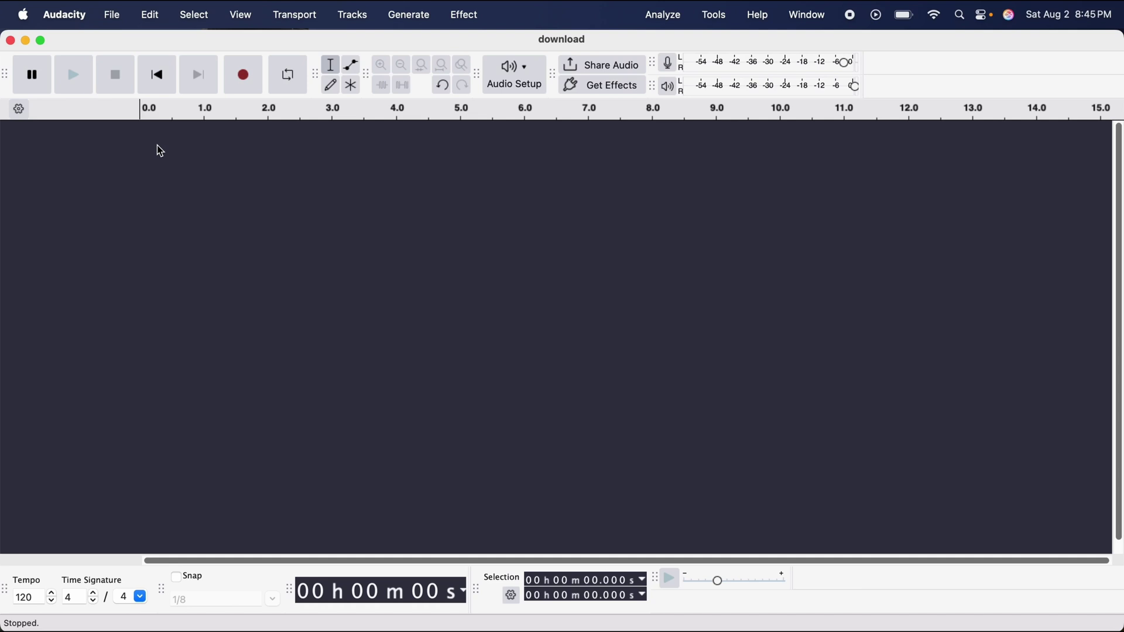
pyautogui.click(112, 14)
# Open download.wav in Audacity, maximize the project window and select the whole track
pyautogui.click(141, 57)
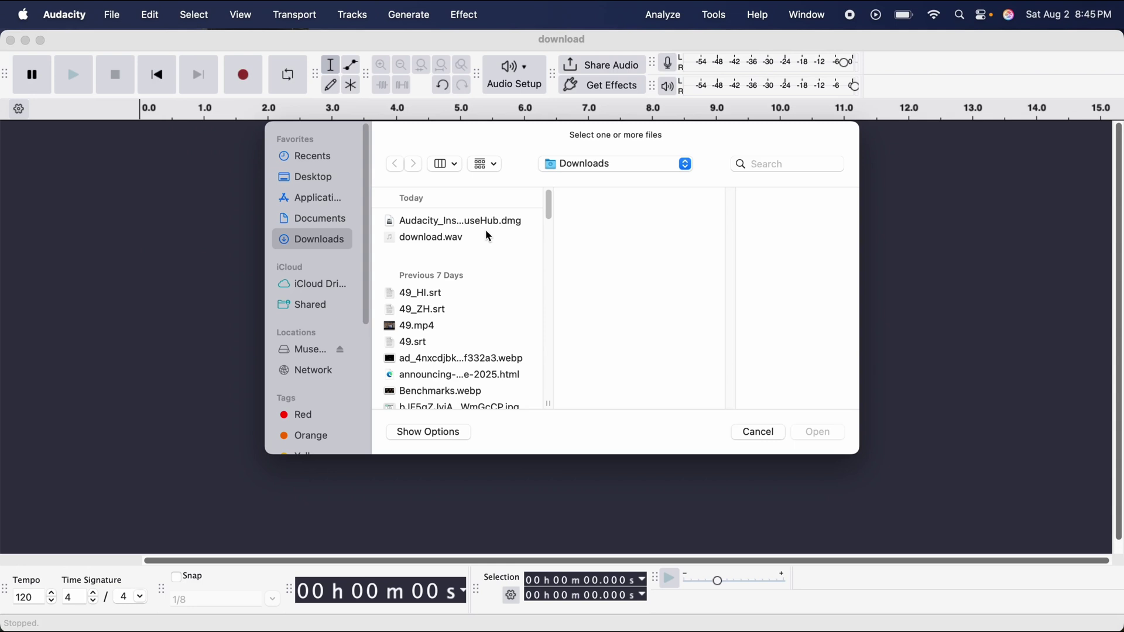
pyautogui.doubleClick(484, 236)
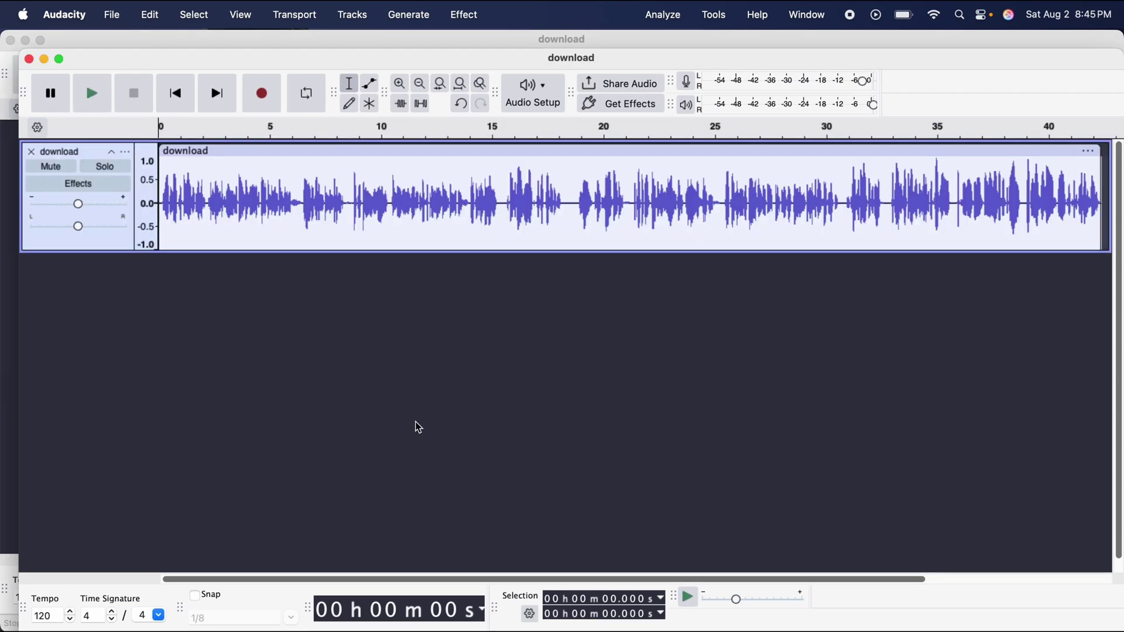
pyautogui.doubleClick(341, 60)
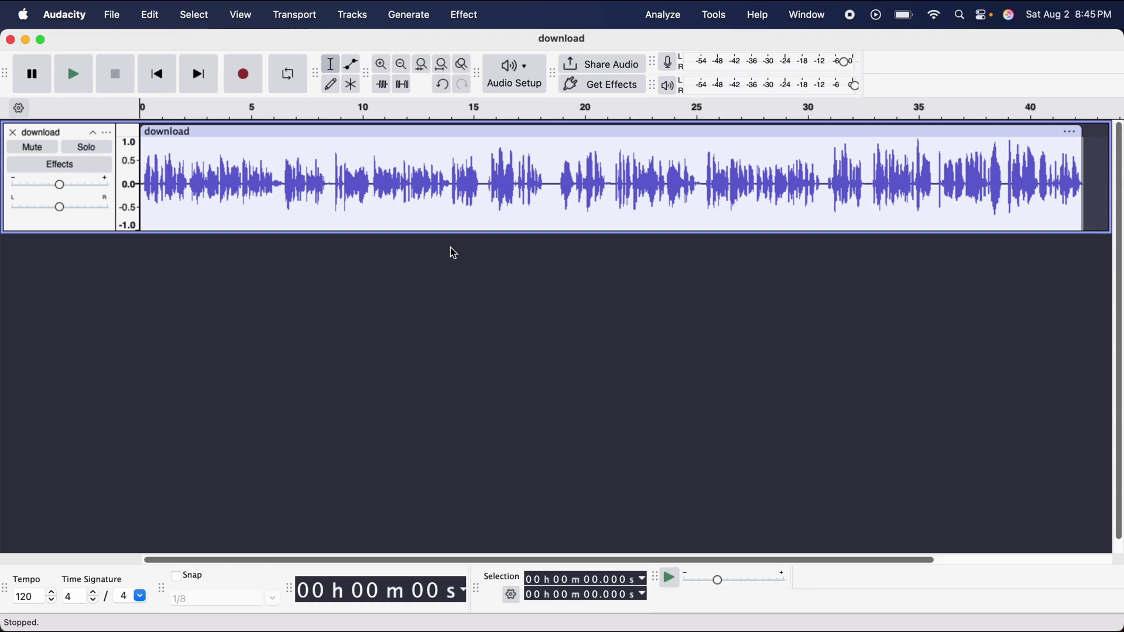
pyautogui.press('super+a')
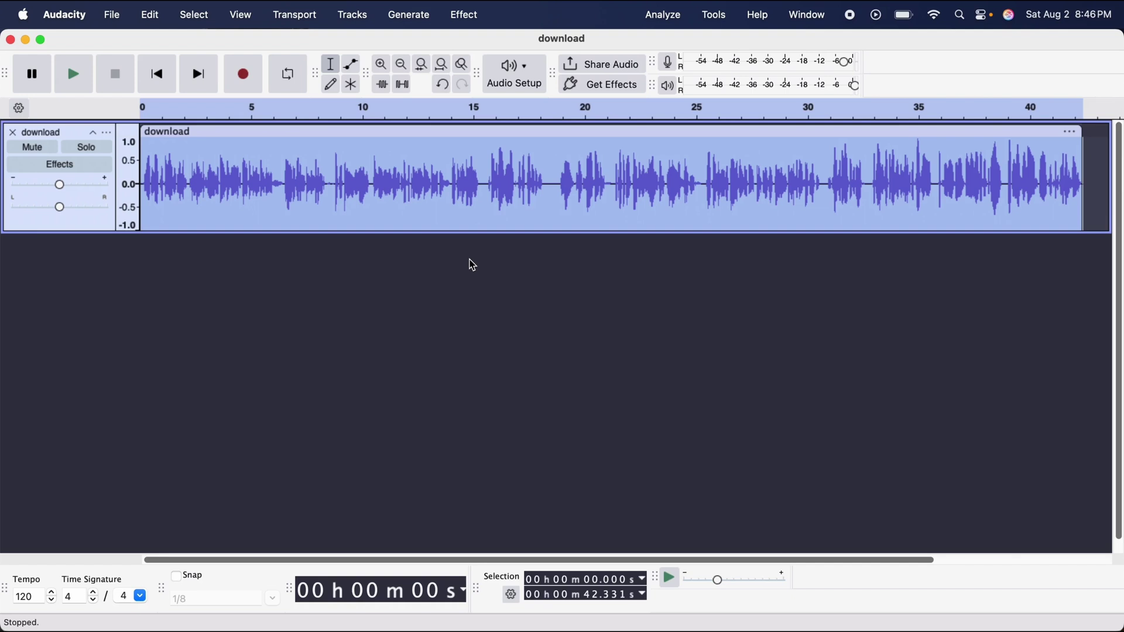
# Apply Normalize to the download track at a -1.0 dB peak with DC offset removed
pyautogui.click(463, 14)
pyautogui.moveTo(504, 131)
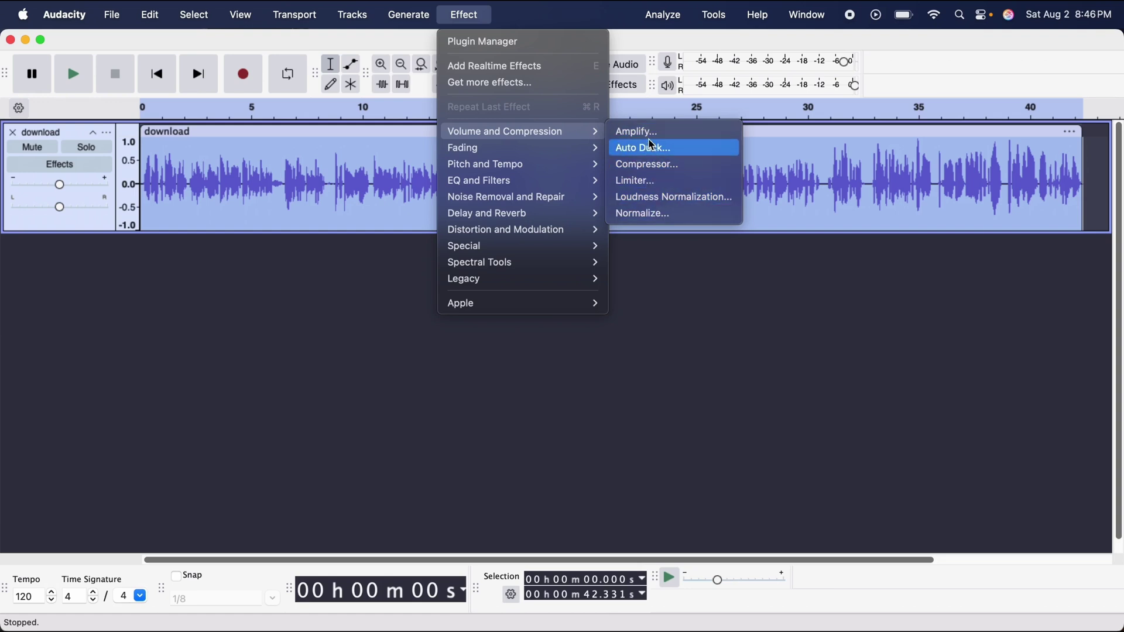
pyautogui.click(662, 215)
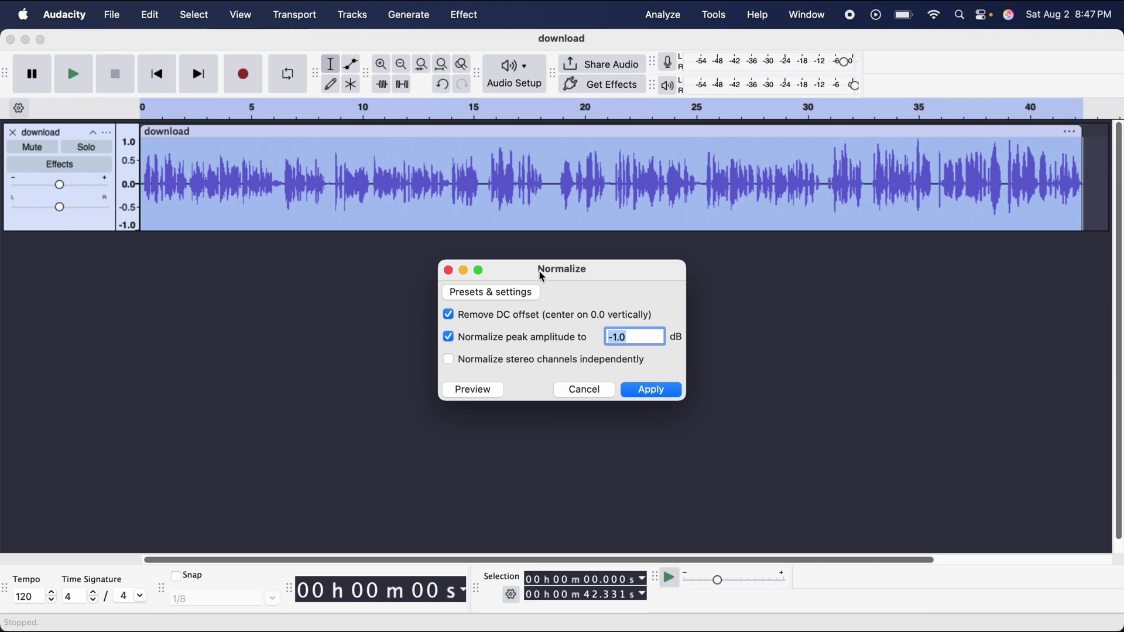
pyautogui.moveTo(538, 272); pyautogui.dragTo(542, 268)
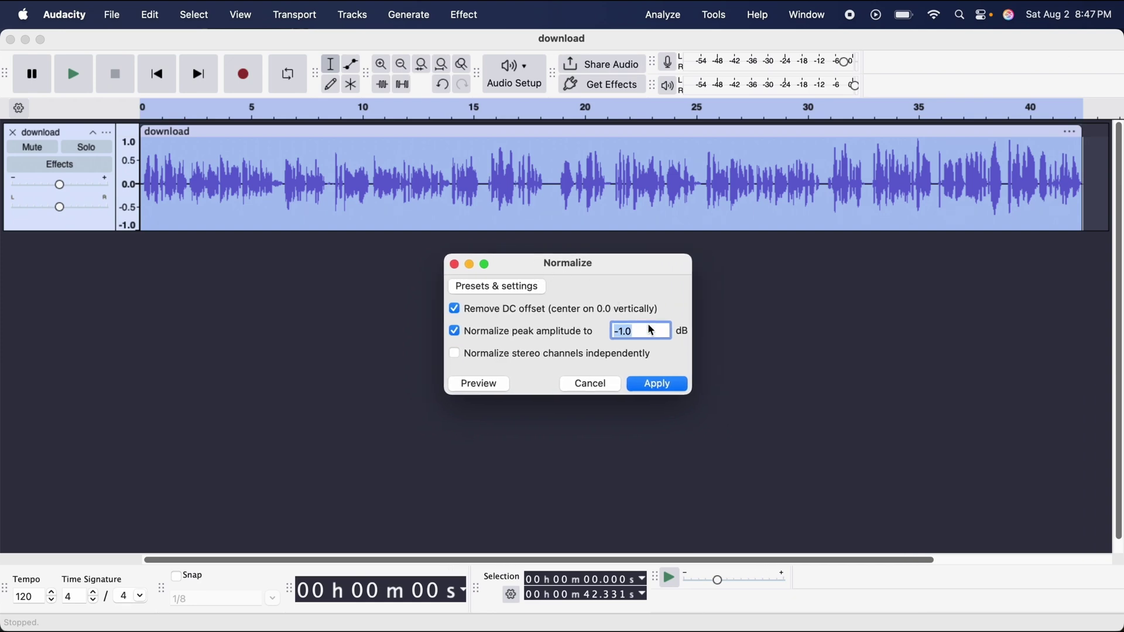
pyautogui.click(615, 332)
pyautogui.click(656, 383)
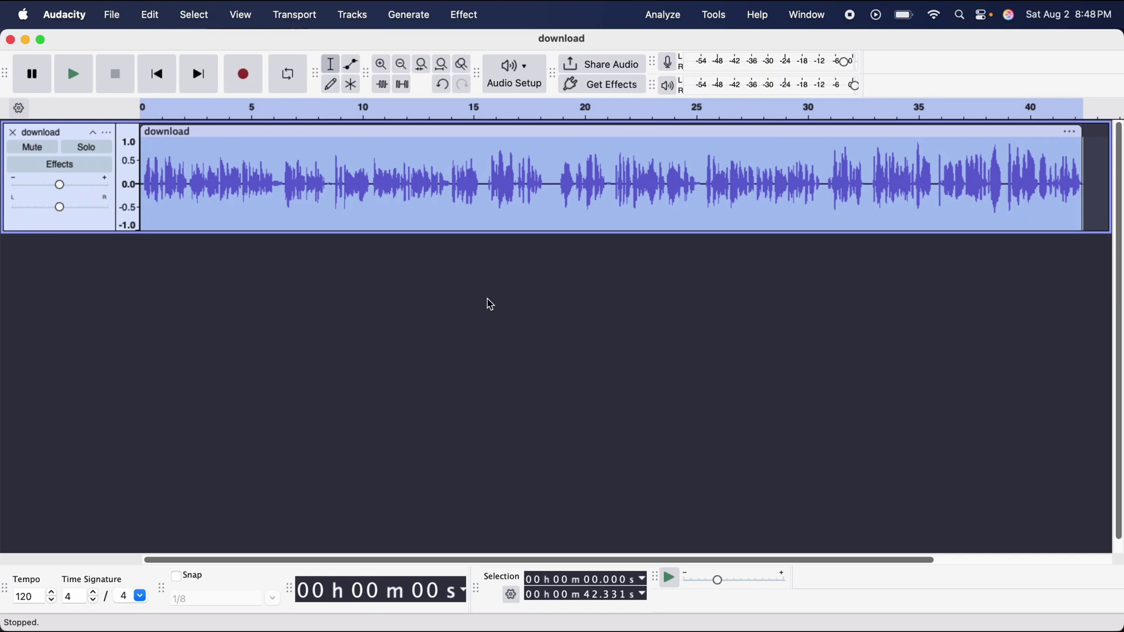
# Bring up the Noise Gate effect settings, then dismiss the dialog
pyautogui.click(464, 14)
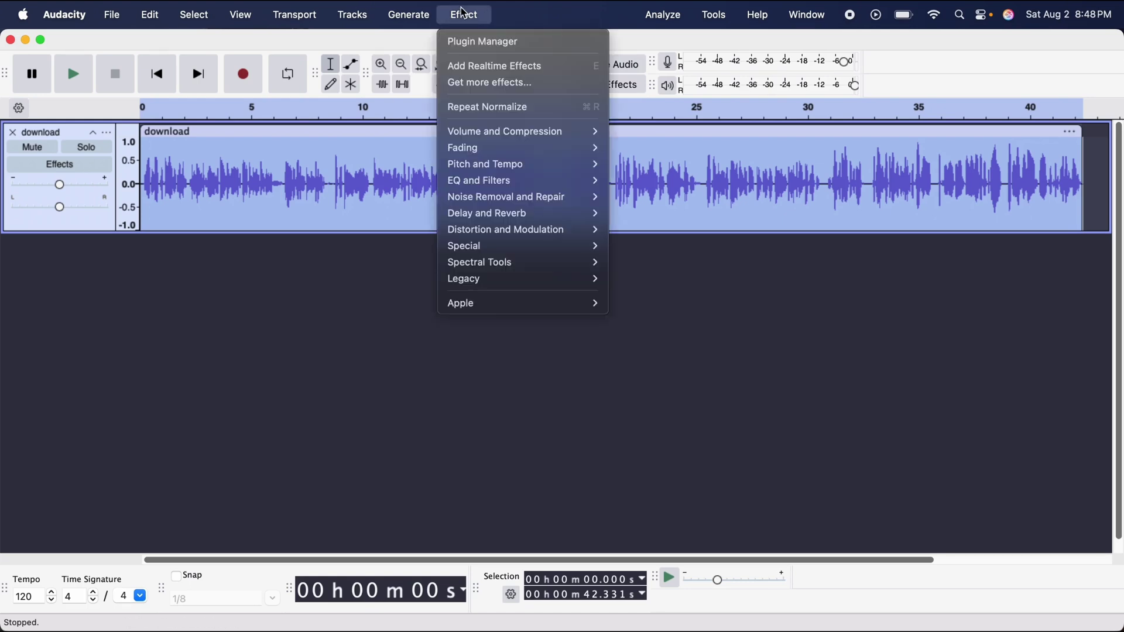
pyautogui.moveTo(507, 196)
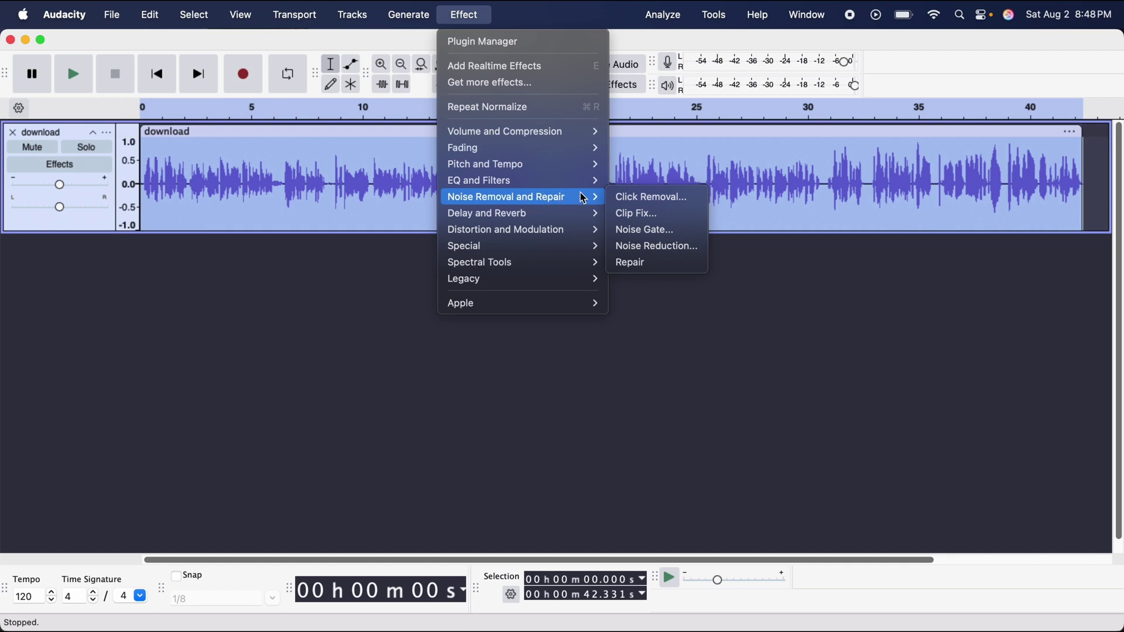
pyautogui.click(642, 231)
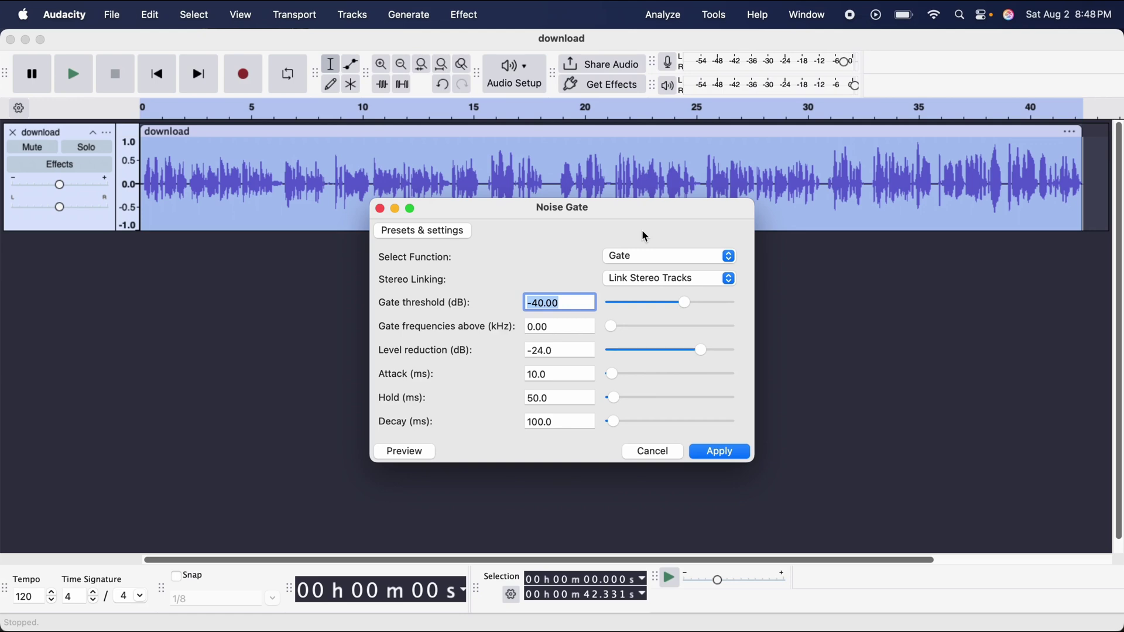
pyautogui.press('Escape')
# Play the dialogue from around 18 seconds, then reselect the entire track
pyautogui.click(546, 189)
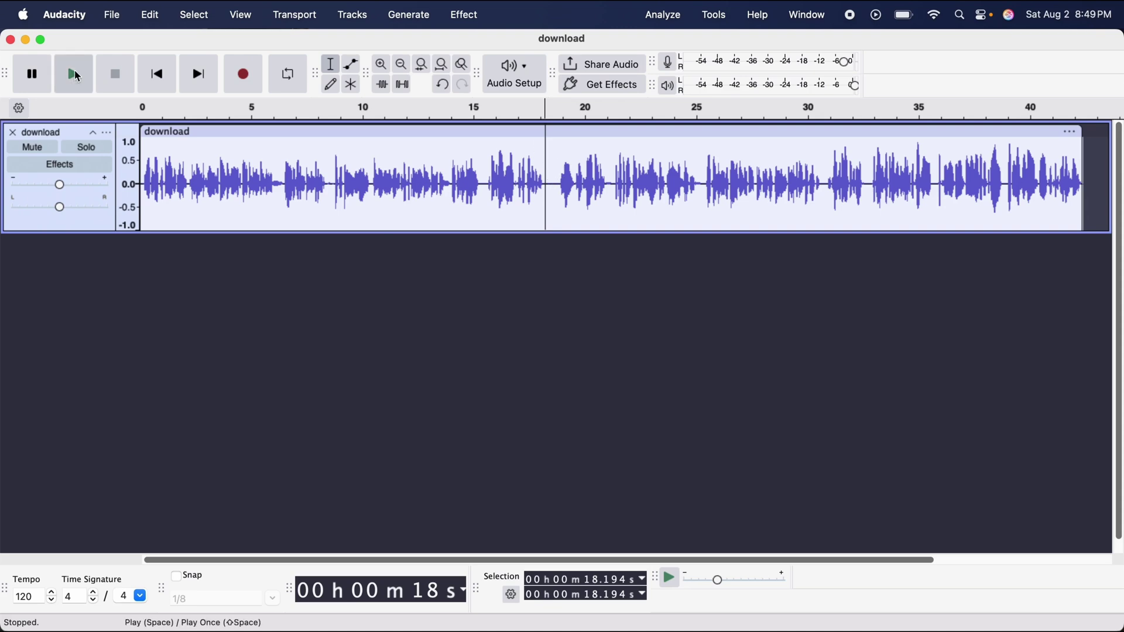
pyautogui.click(74, 73)
pyautogui.moveTo(546, 184); pyautogui.dragTo(553, 183)
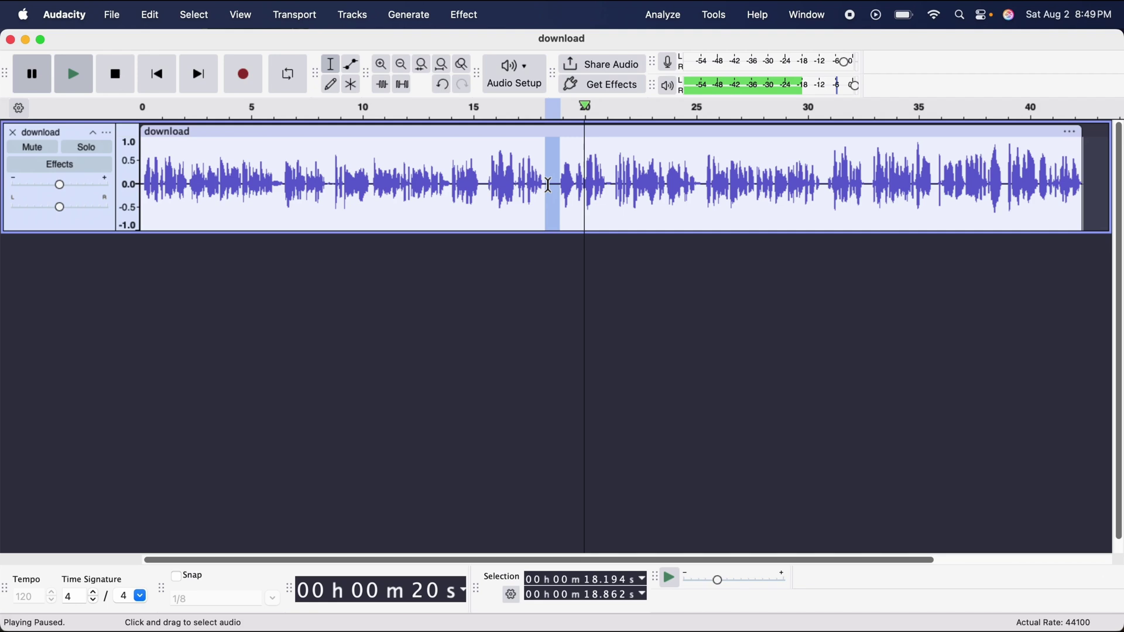
pyautogui.click(577, 310)
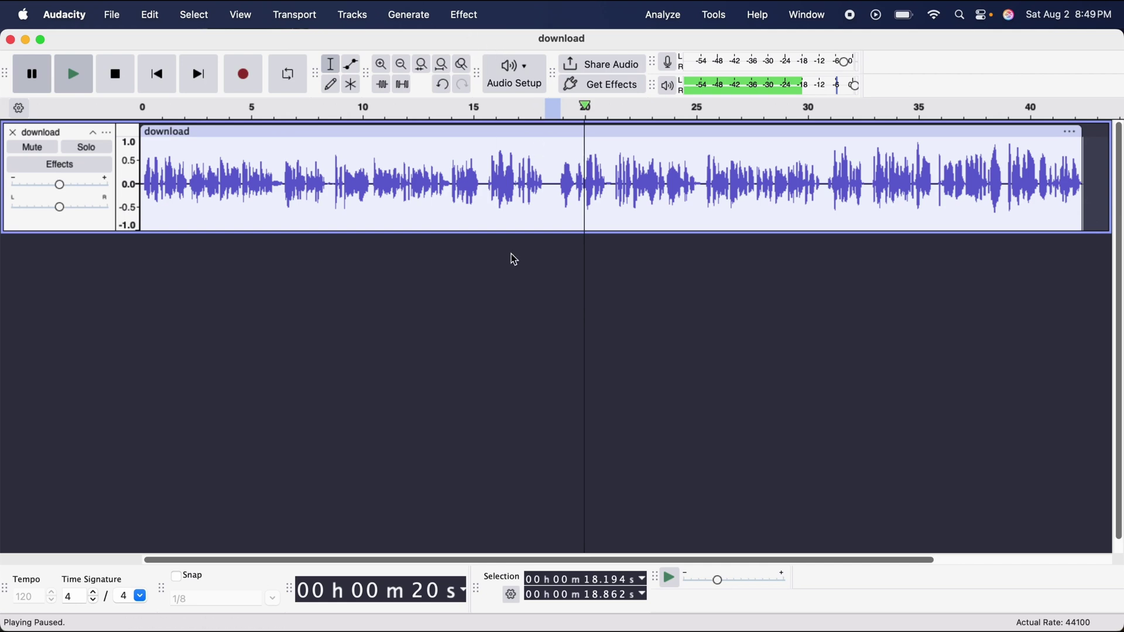
pyautogui.press('super+a')
# In Graphic EQ, boost the 100–250 Hz and 4–6.3 kHz band sliders
pyautogui.click(464, 15)
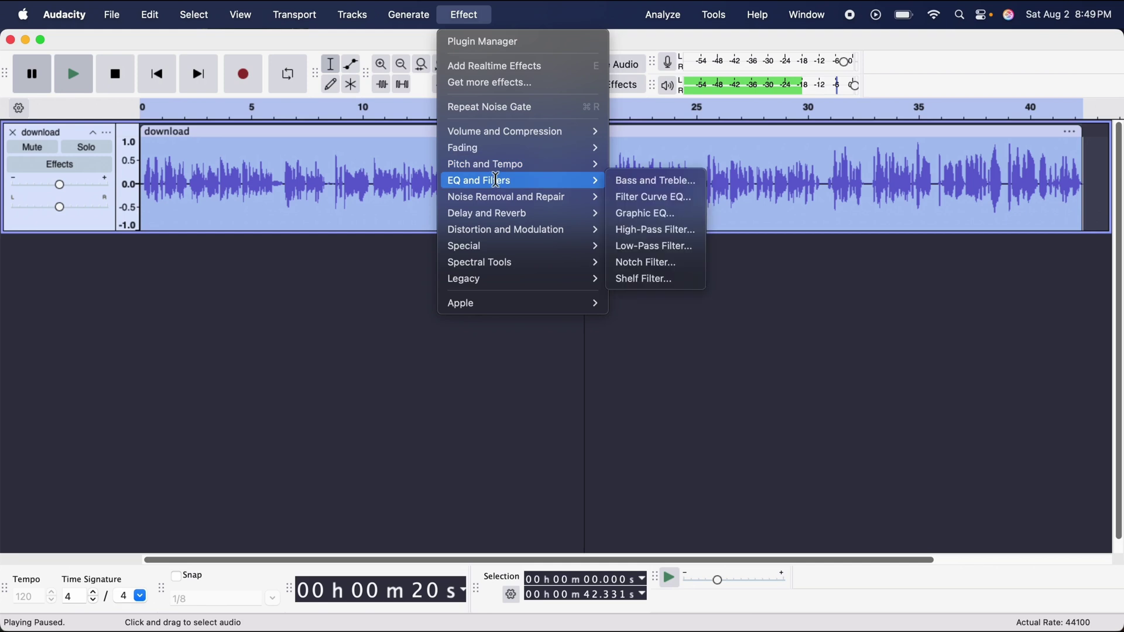
pyautogui.moveTo(479, 180)
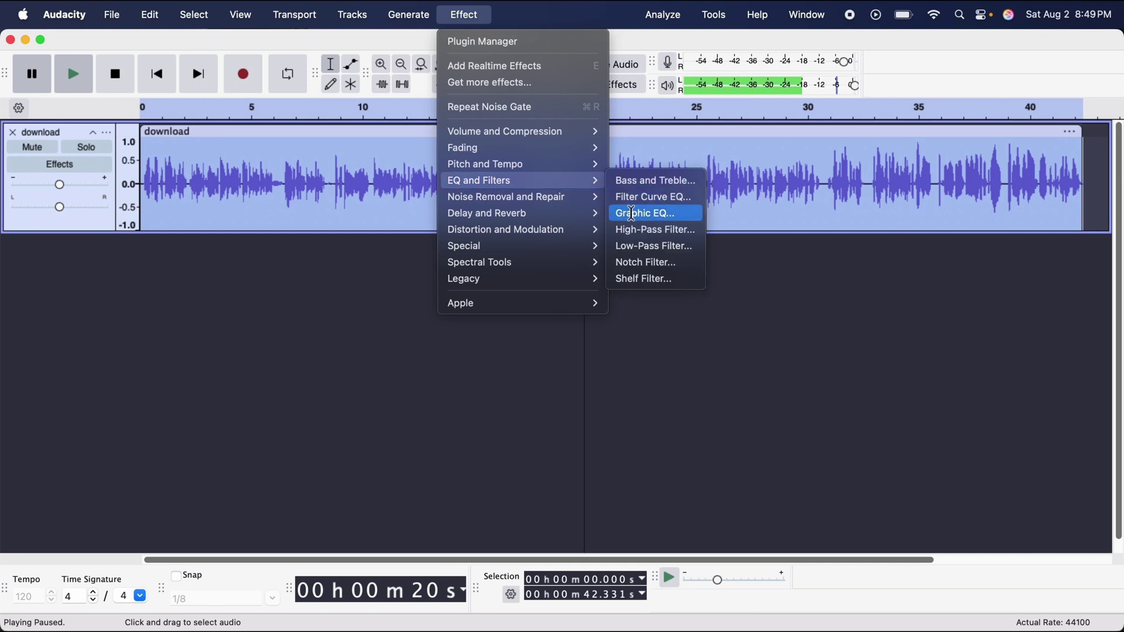
pyautogui.click(643, 212)
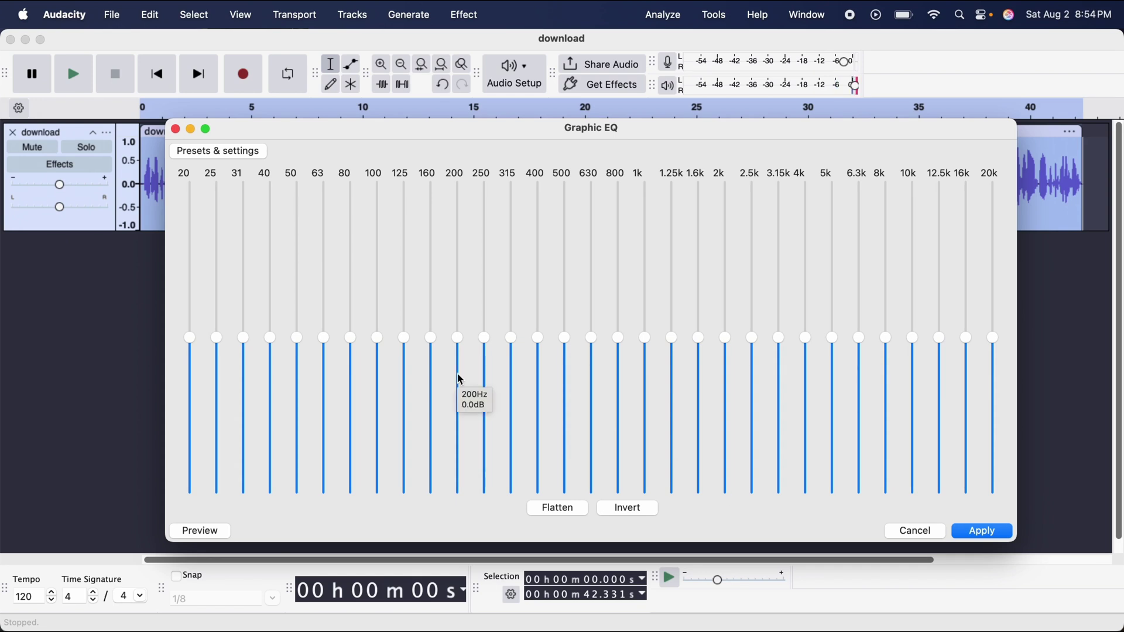
pyautogui.moveTo(378, 338); pyautogui.dragTo(379, 287)
pyautogui.moveTo(404, 338); pyautogui.dragTo(403, 292)
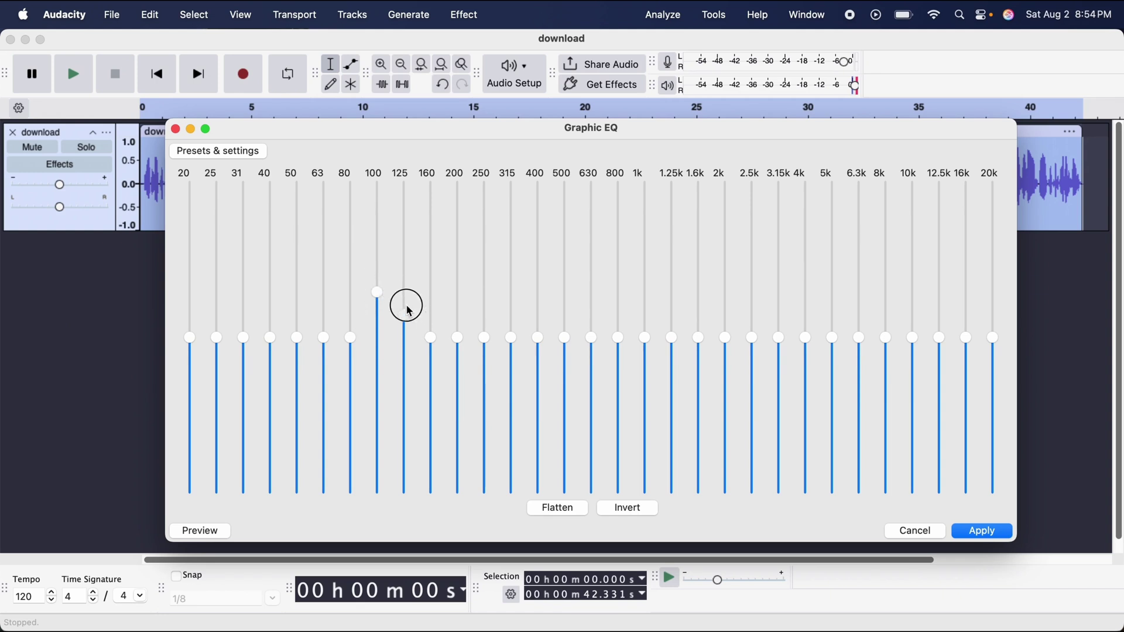
pyautogui.moveTo(429, 338)
pyautogui.mouseDown()
pyautogui.moveTo(429, 291)
pyautogui.moveTo(456, 291)
pyautogui.mouseUp()
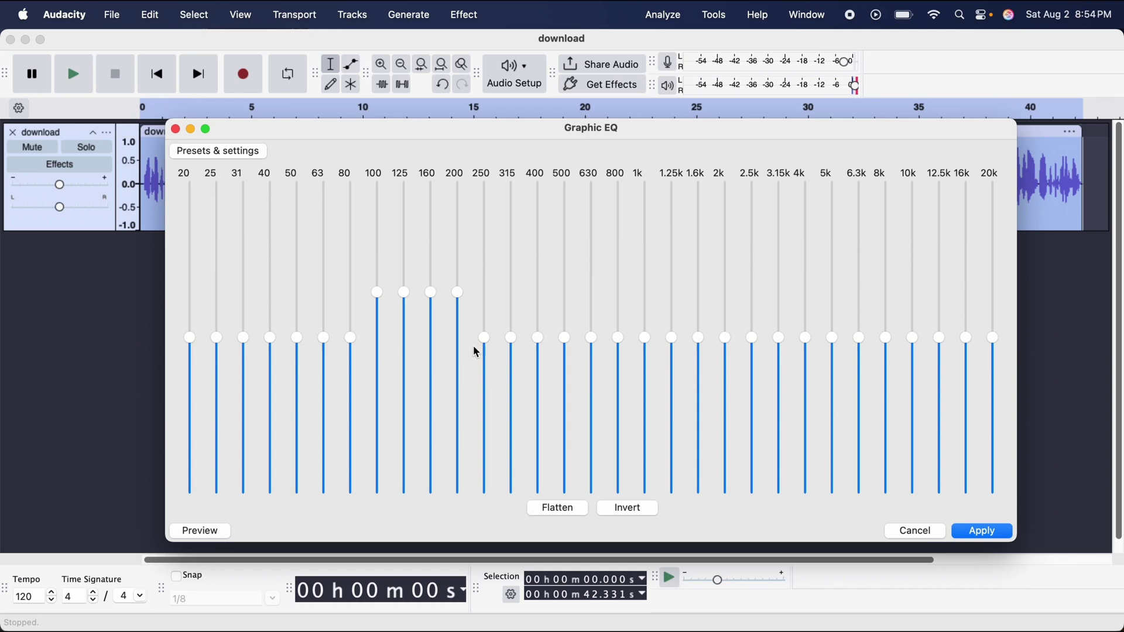
pyautogui.moveTo(484, 338); pyautogui.dragTo(484, 291)
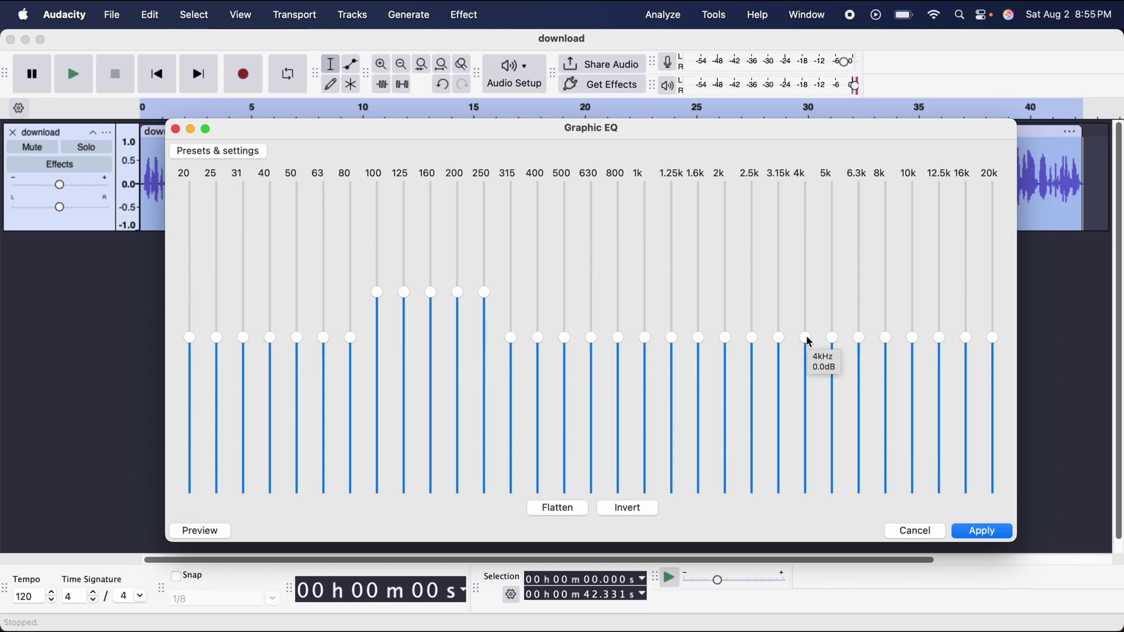
pyautogui.moveTo(806, 337); pyautogui.dragTo(805, 291)
pyautogui.moveTo(831, 337); pyautogui.dragTo(831, 291)
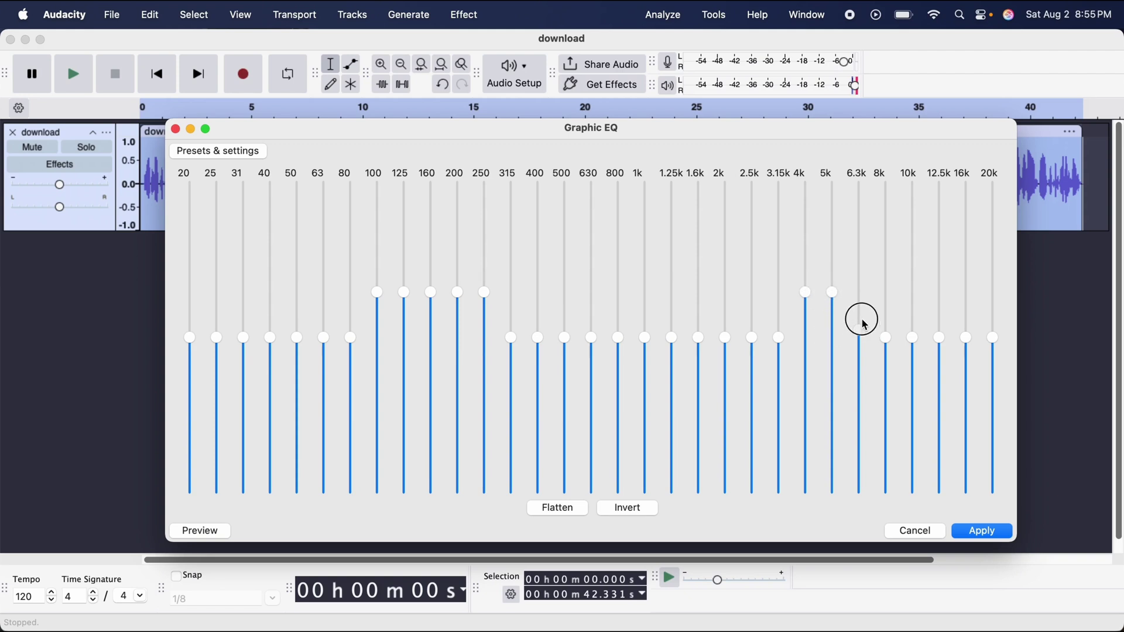
pyautogui.moveTo(857, 337); pyautogui.dragTo(858, 292)
# Preview the EQ curve, slightly adjust the 100 Hz boost, and apply it
pyautogui.click(209, 532)
pyautogui.moveTo(379, 296)
pyautogui.mouseDown()
pyautogui.moveTo(378, 285)
pyautogui.moveTo(391, 294)
pyautogui.mouseUp()
pyautogui.click(981, 530)
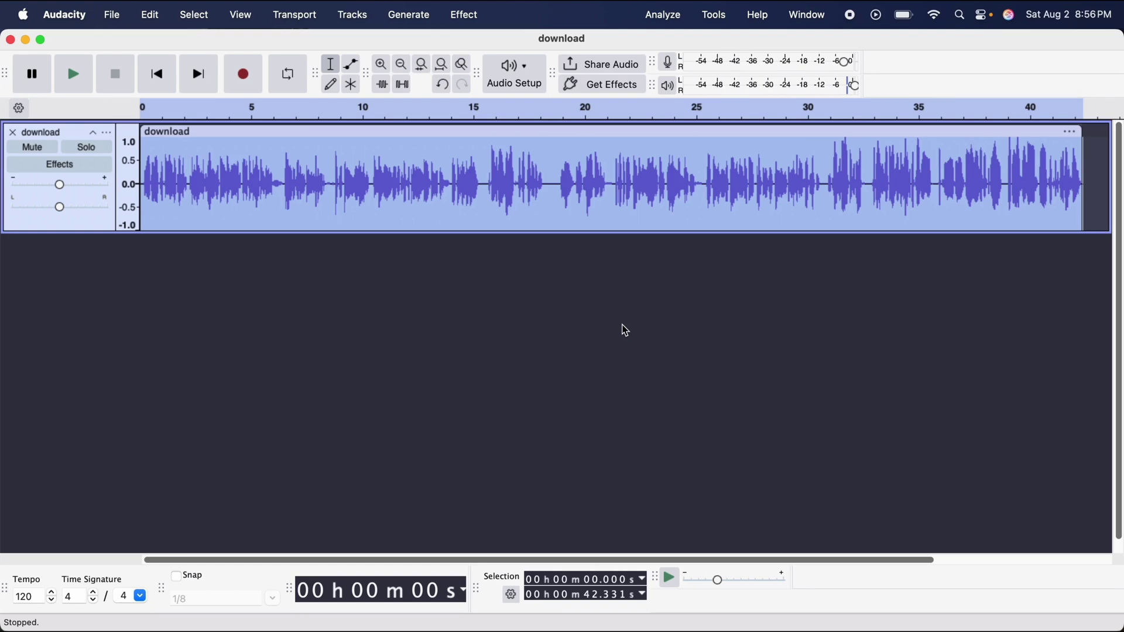
# Apply the Compressor at -10 dB threshold and 10:1 ratio, then deselect the track
pyautogui.click(462, 14)
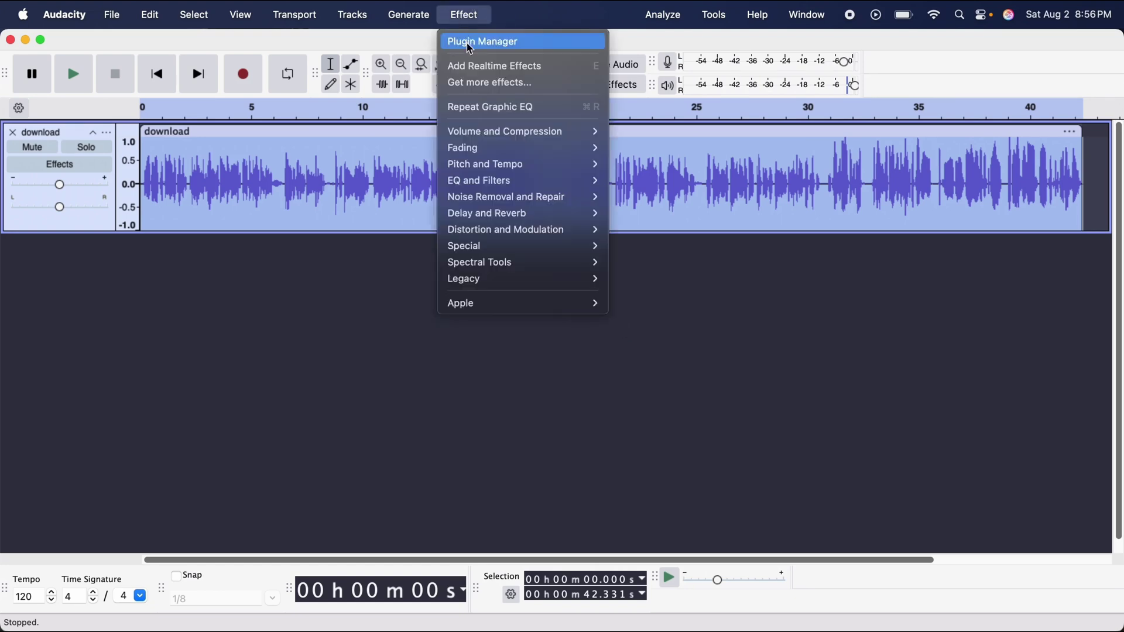
pyautogui.moveTo(504, 130)
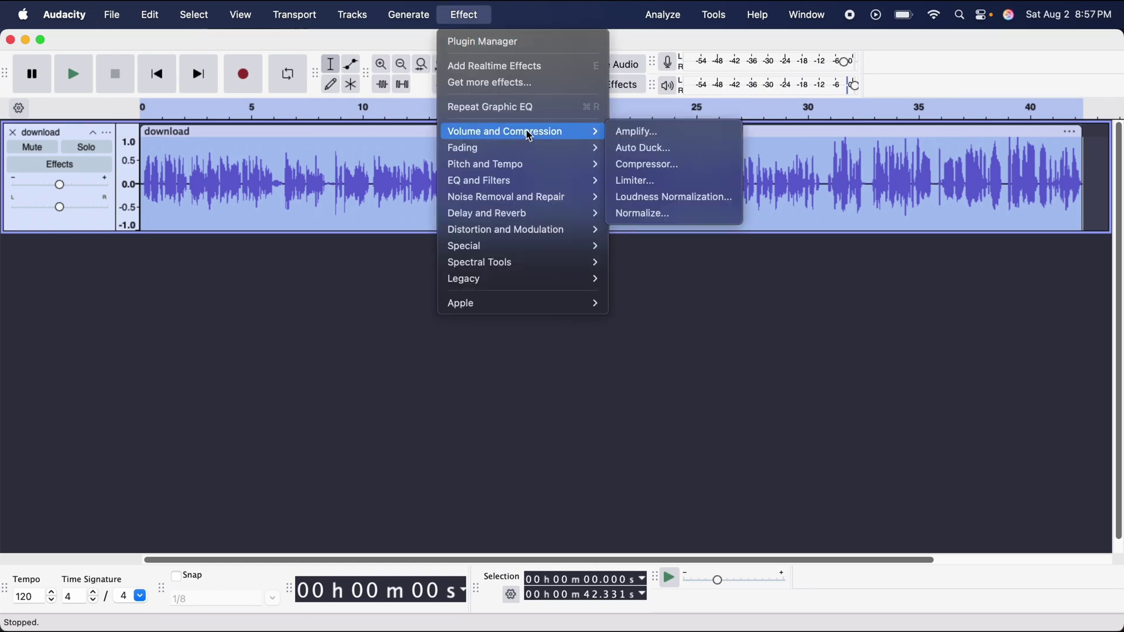
pyautogui.click(646, 164)
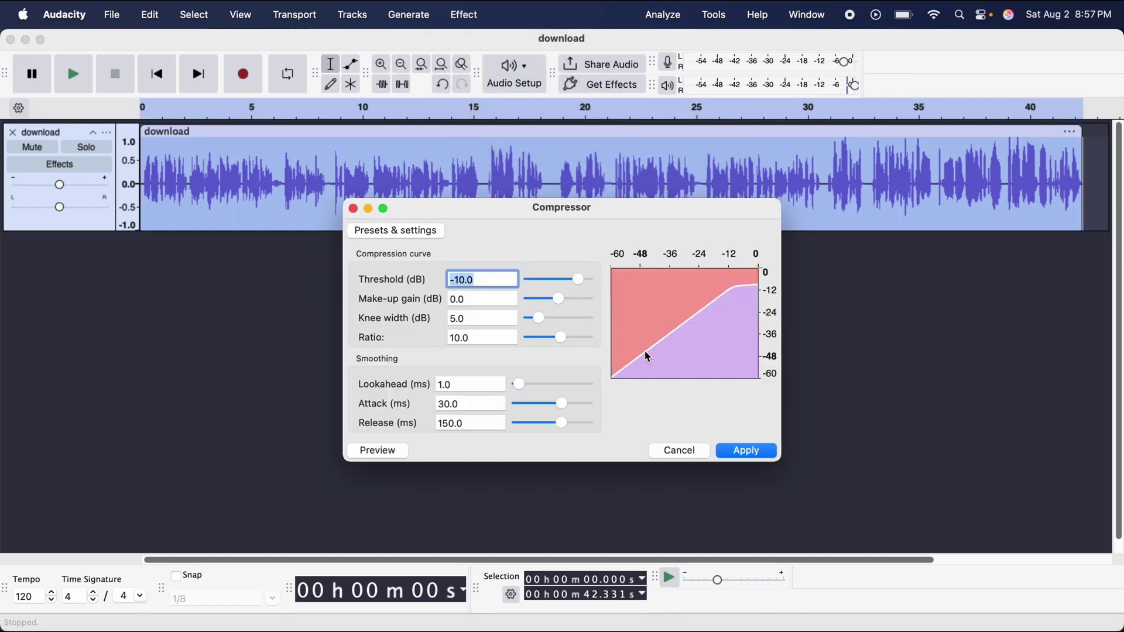
pyautogui.click(746, 450)
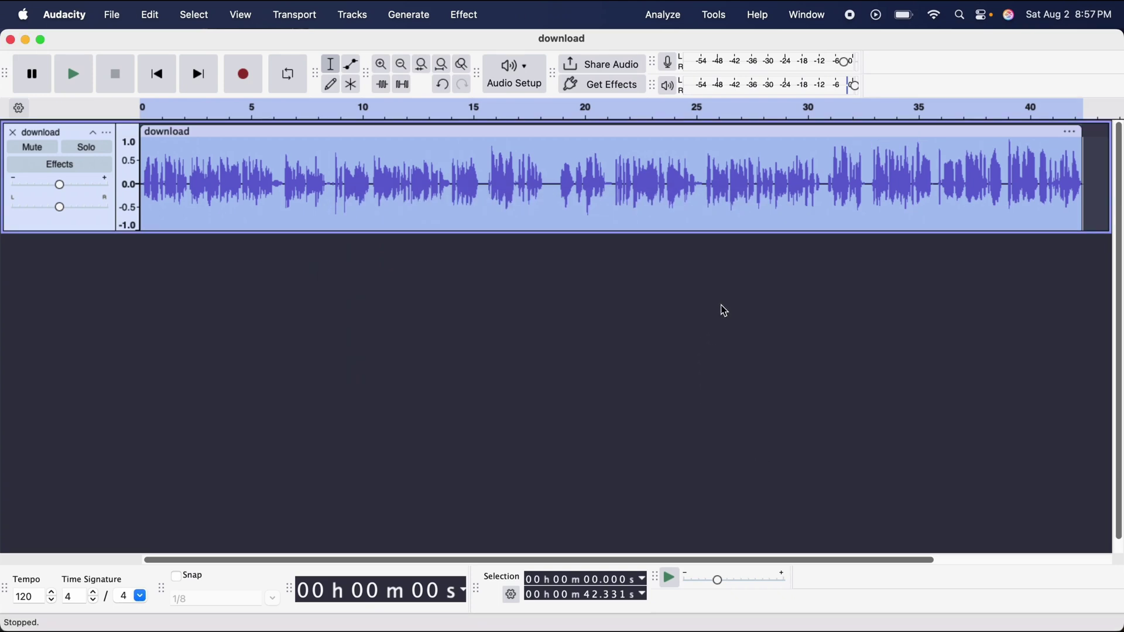
pyautogui.click(436, 379)
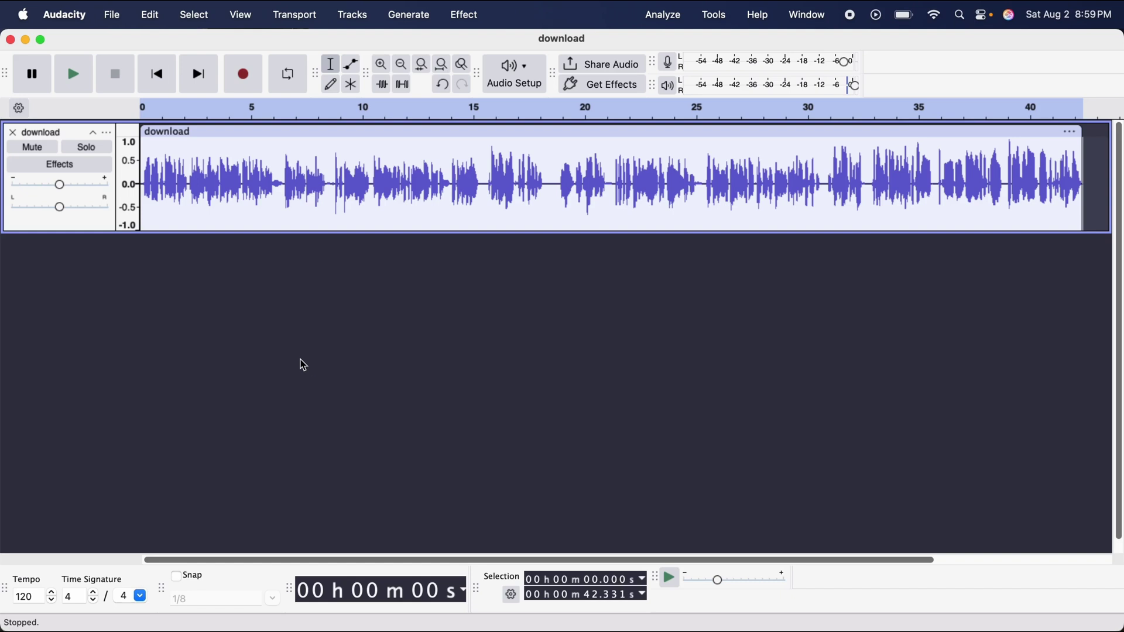
# Start playback of the processed podcast dialogue from time zero
pyautogui.click(141, 111)
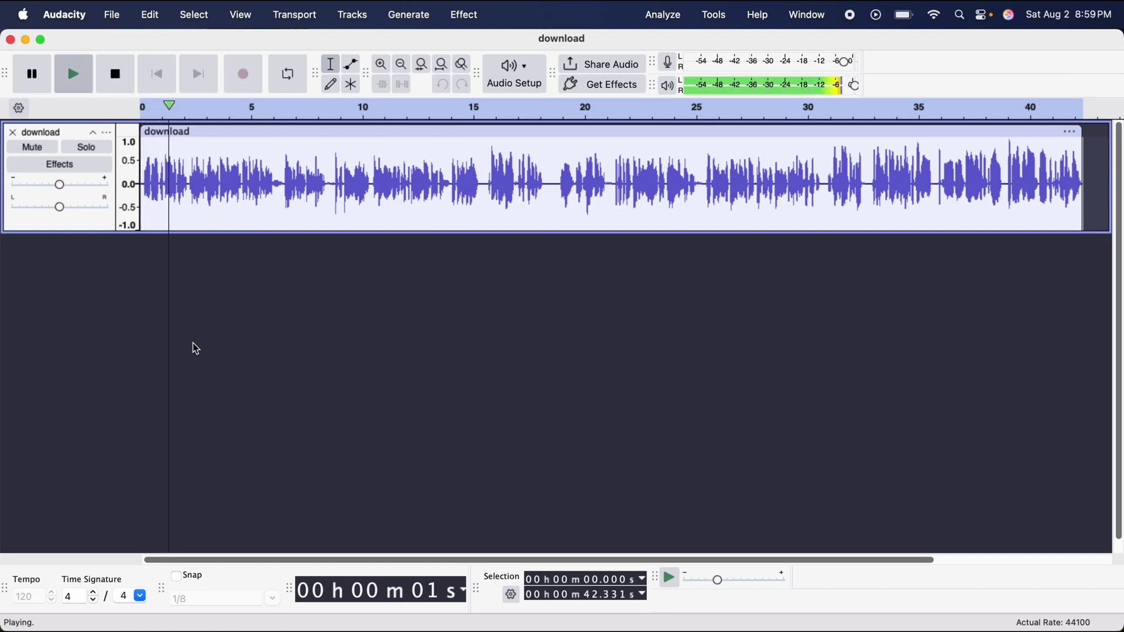